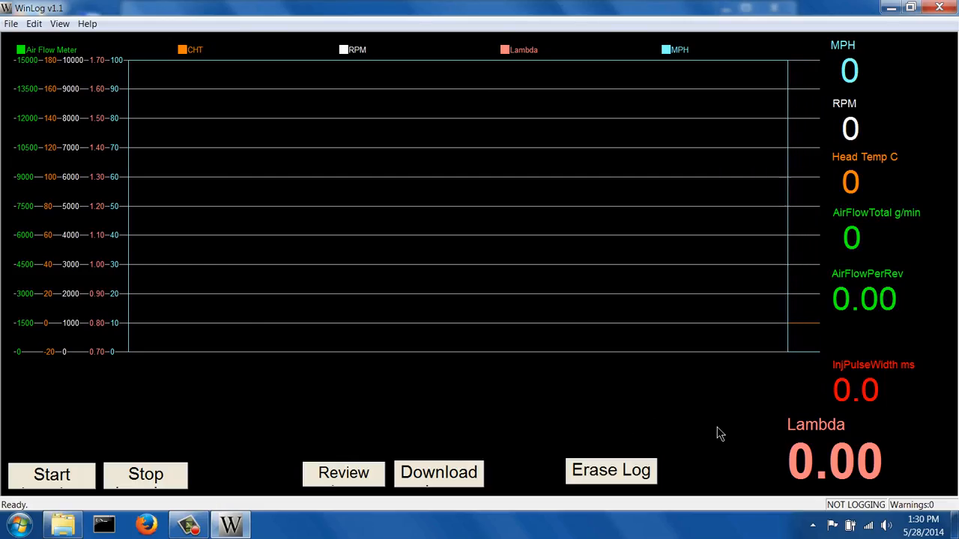
- Launch TunerProV5 from the Main folder, shrink its window to keep the WinLog readouts visible, and show the T_FuelWOTMainMap70 fuel map
left_click(63, 524)
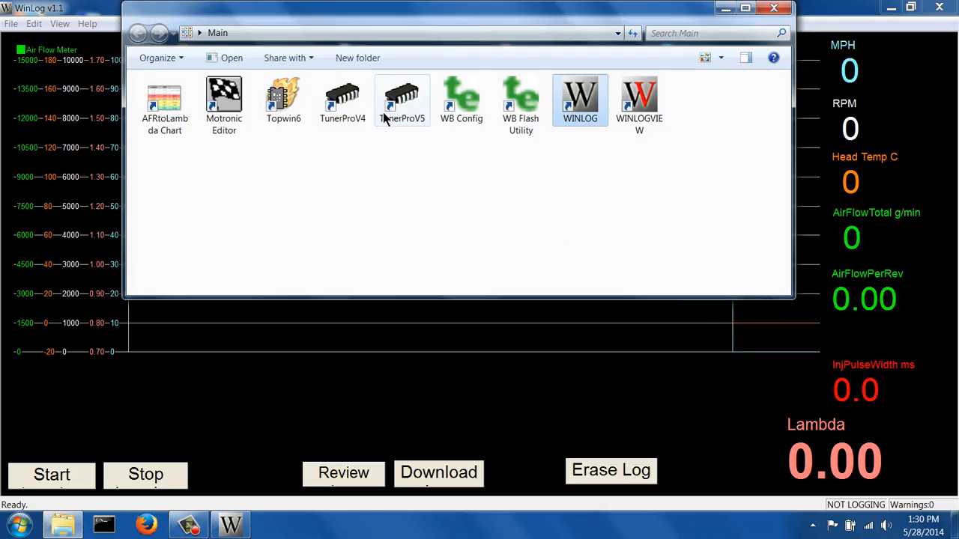
double_click(395, 96)
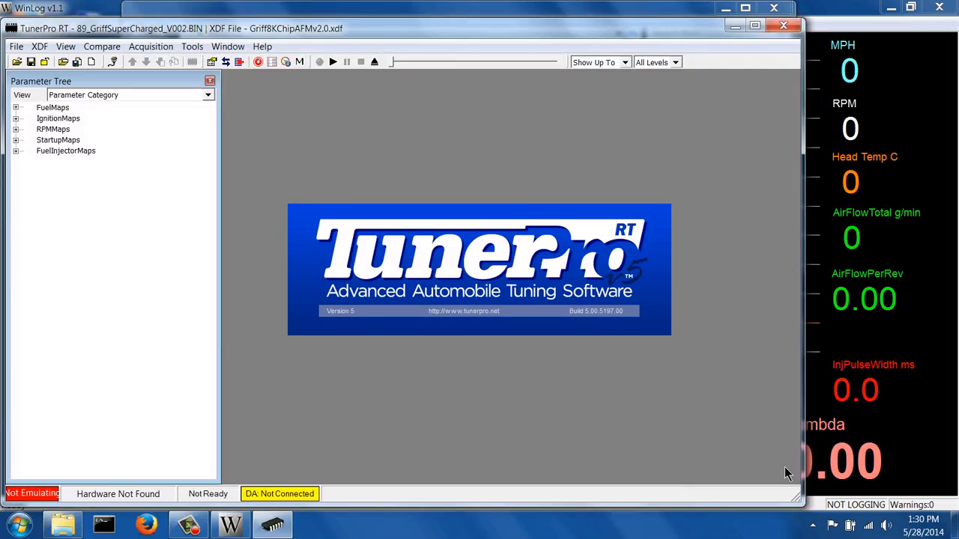
left_click_drag(798, 501, 808, 399)
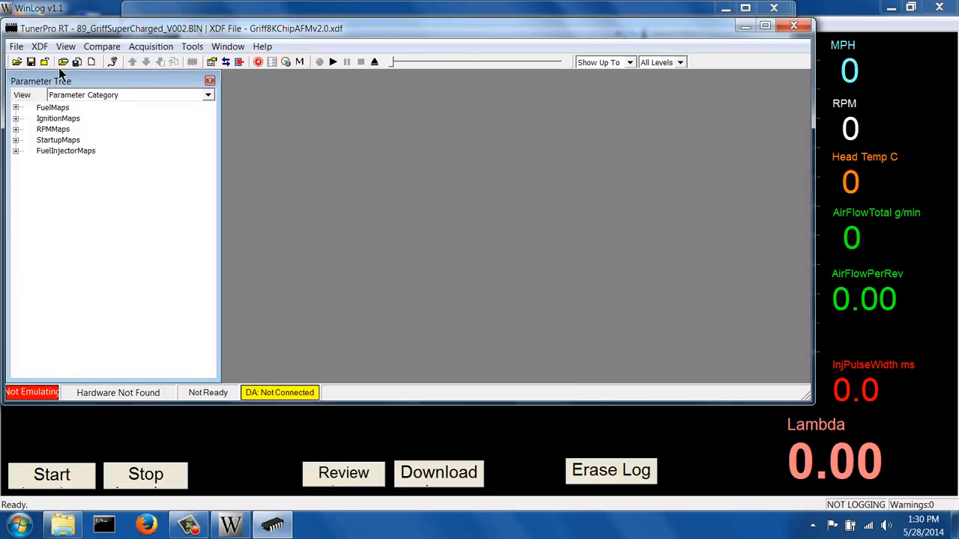
left_click_drag(77, 20, 76, 4)
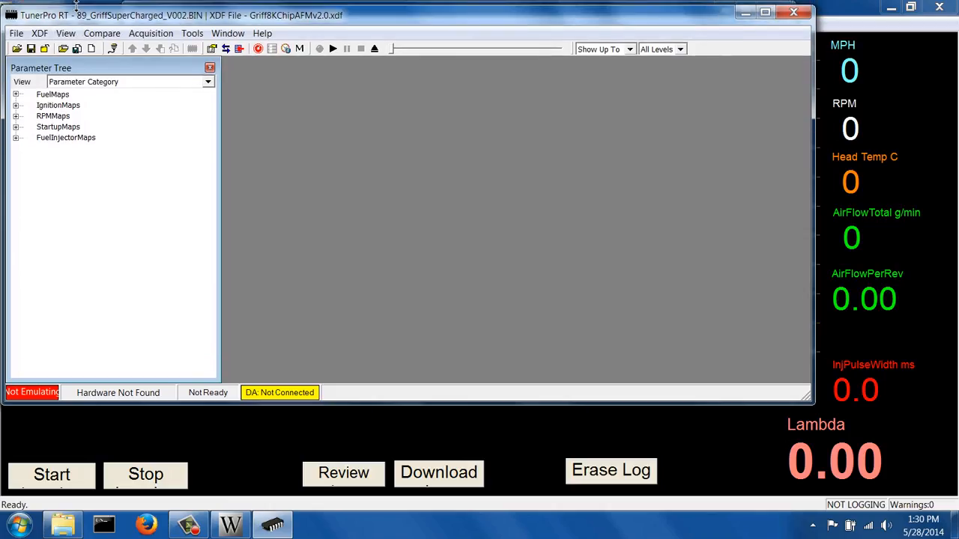
left_click(16, 91)
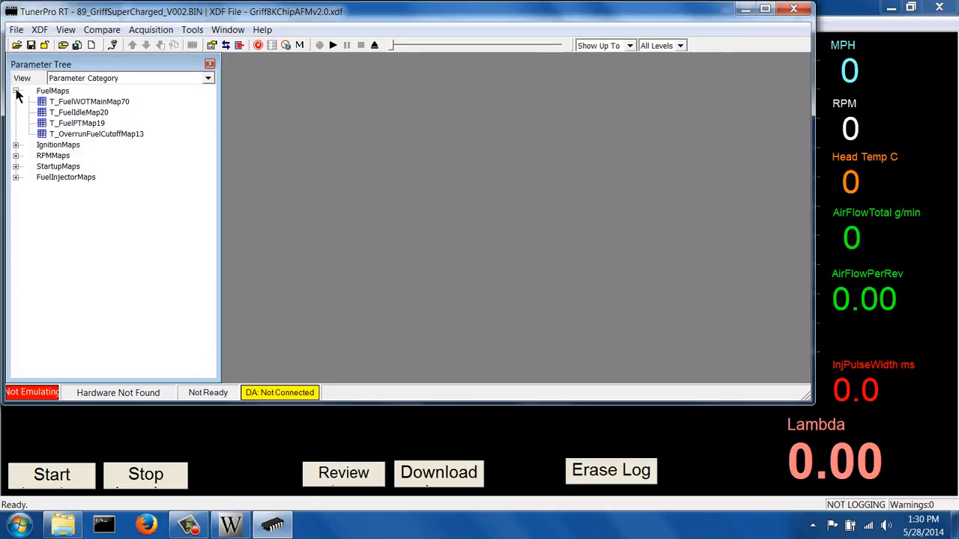
double_click(64, 103)
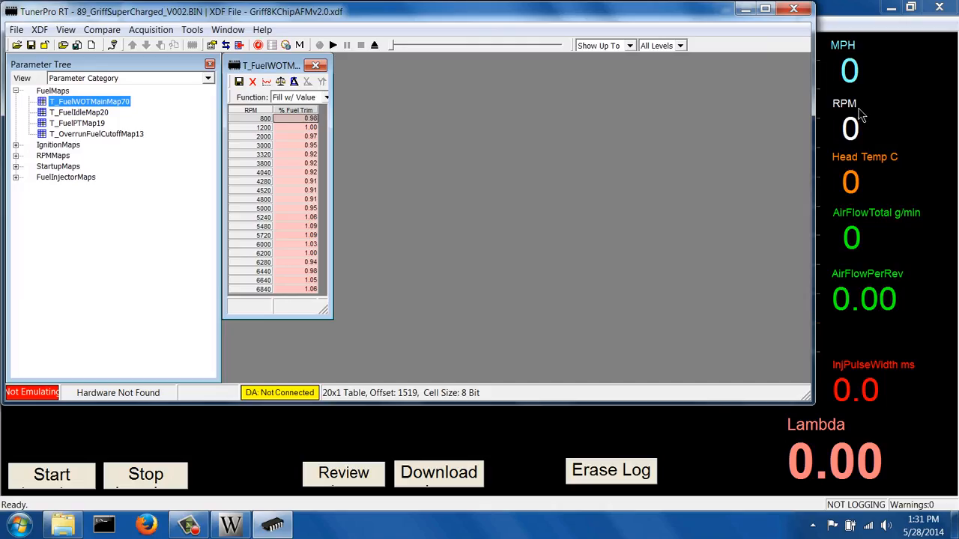
- Minimize TunerPro and the Main folder to return to WinLog, and load the sals_FullDashMetric.dsh dashboard
left_click(746, 9)
left_click(726, 9)
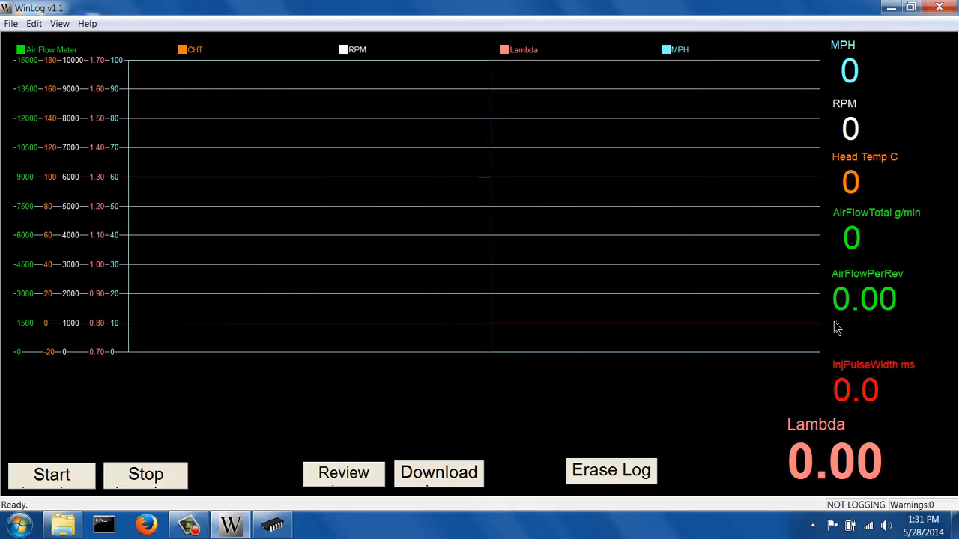
left_click(12, 24)
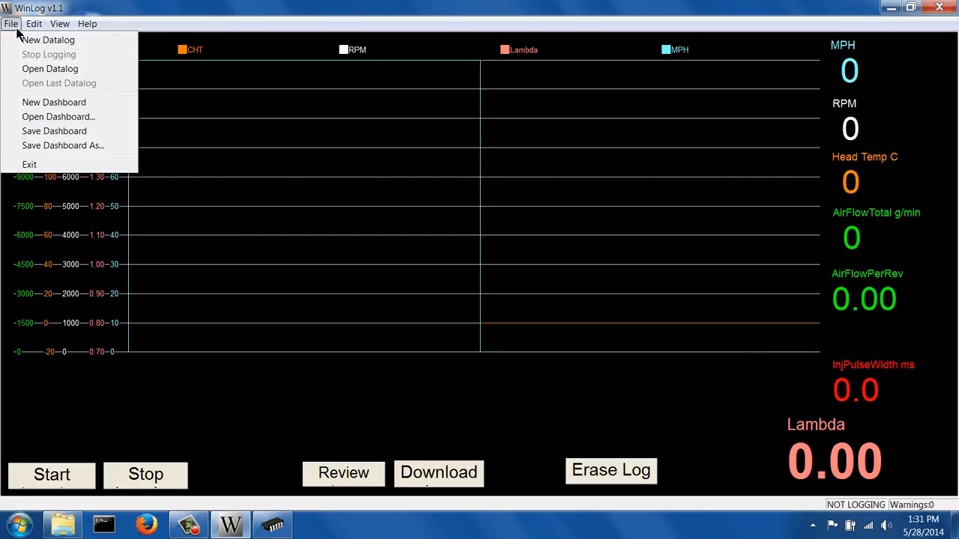
left_click(42, 116)
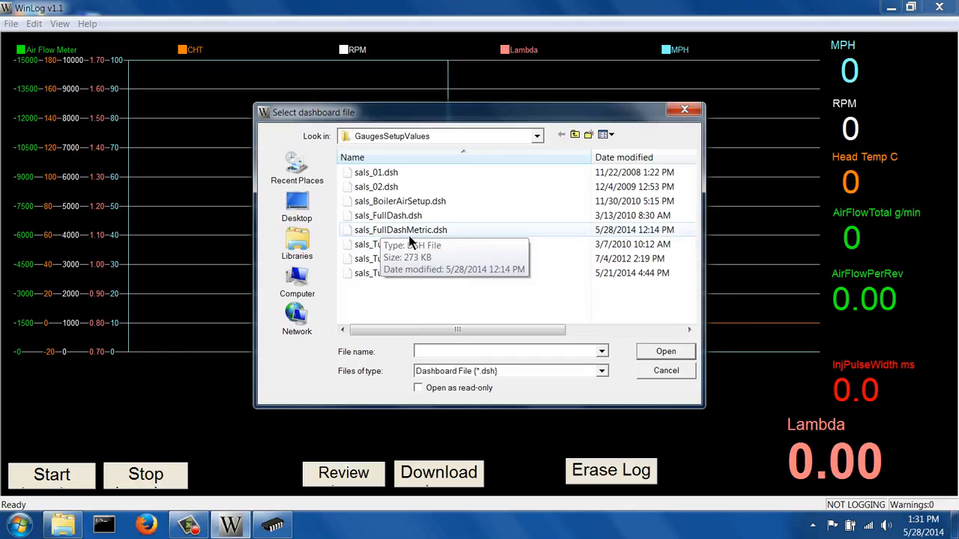
double_click(410, 231)
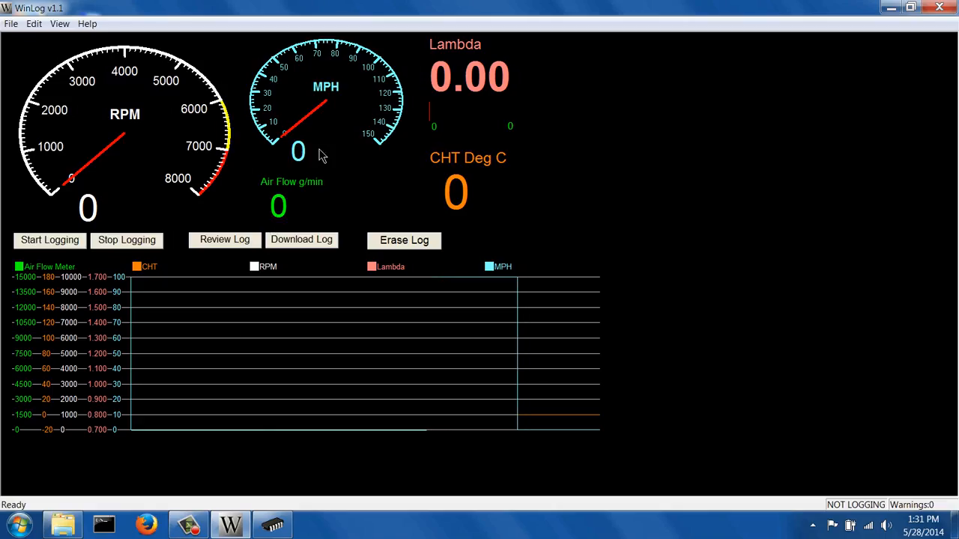
- Add an Analog Meter (New) driven by TechEdge Wideband O2 lambda2 and place it in the empty area beyond the Lambda readout
left_click(35, 24)
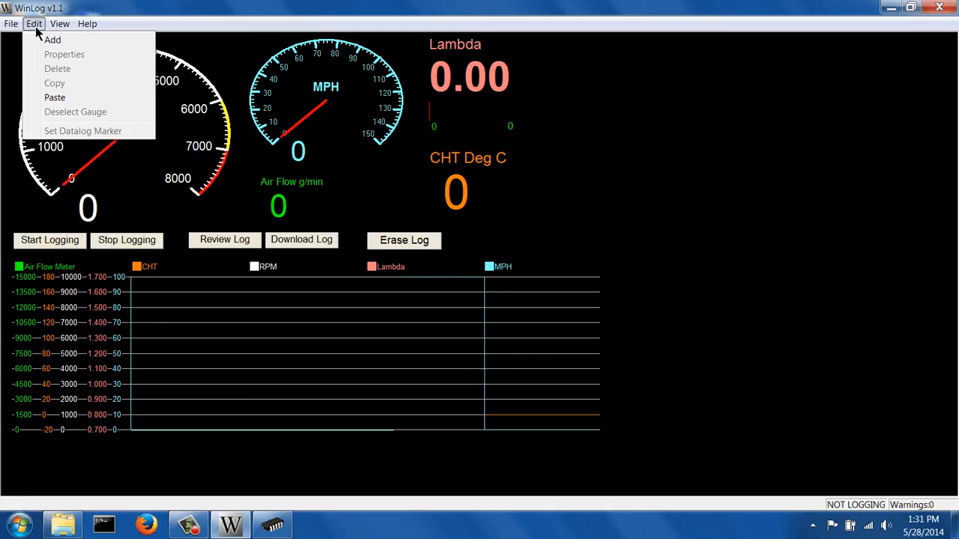
left_click(54, 42)
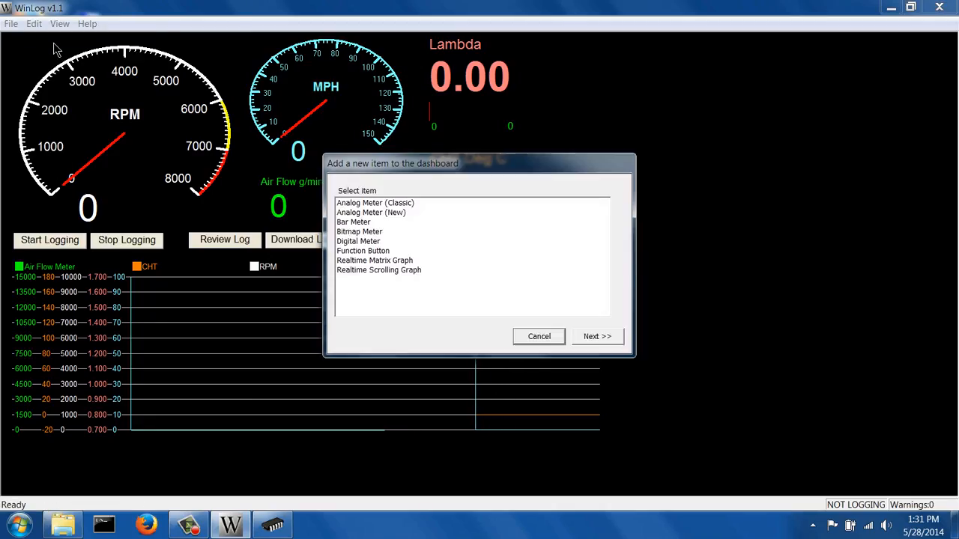
left_click(365, 212)
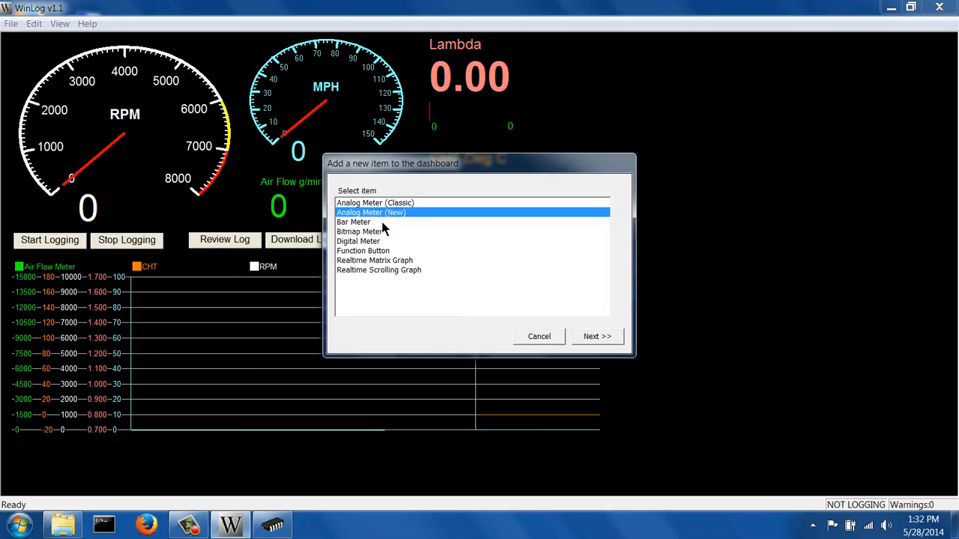
left_click(594, 338)
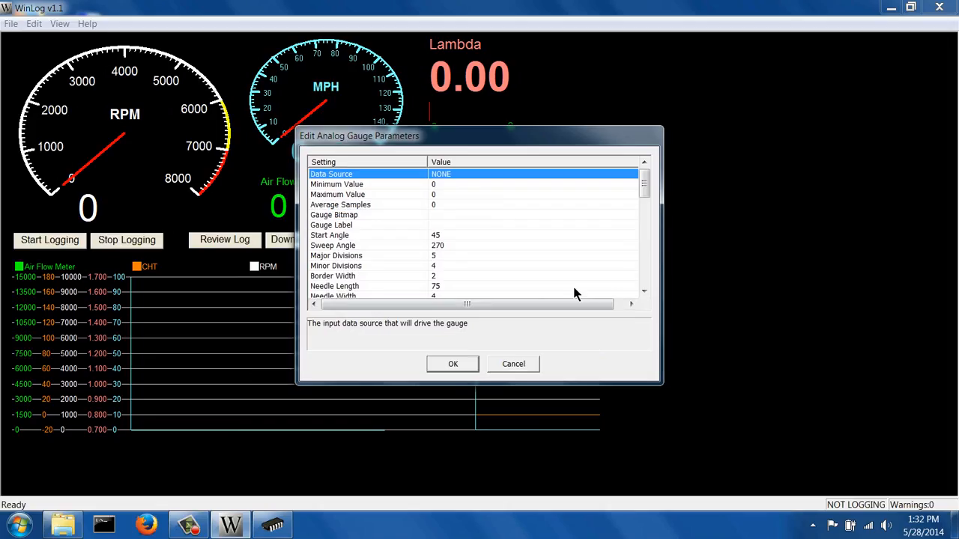
left_click(470, 178)
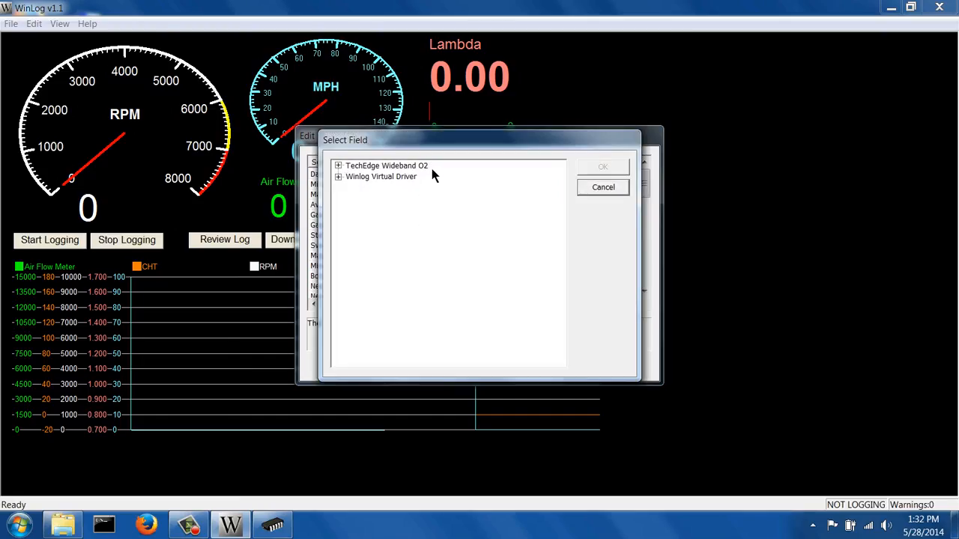
left_click(338, 166)
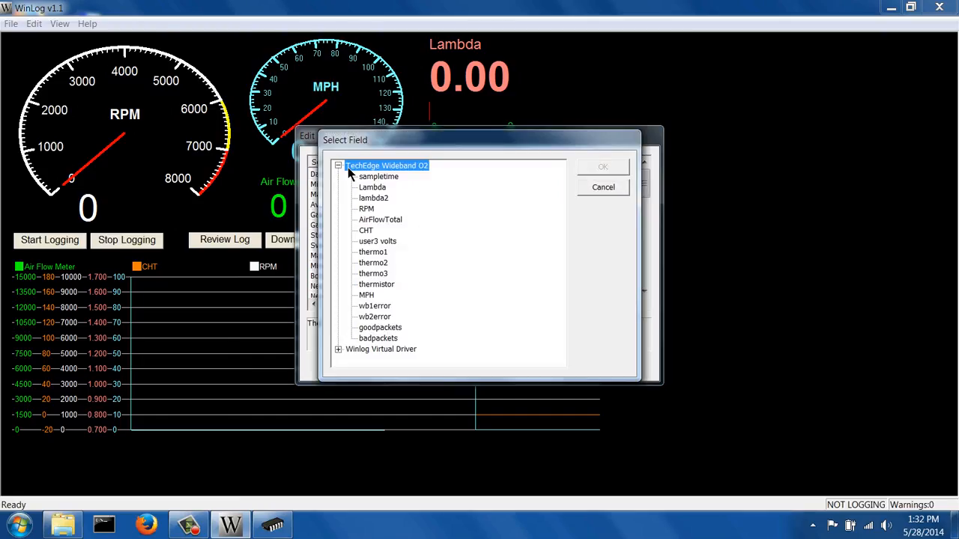
left_click(373, 199)
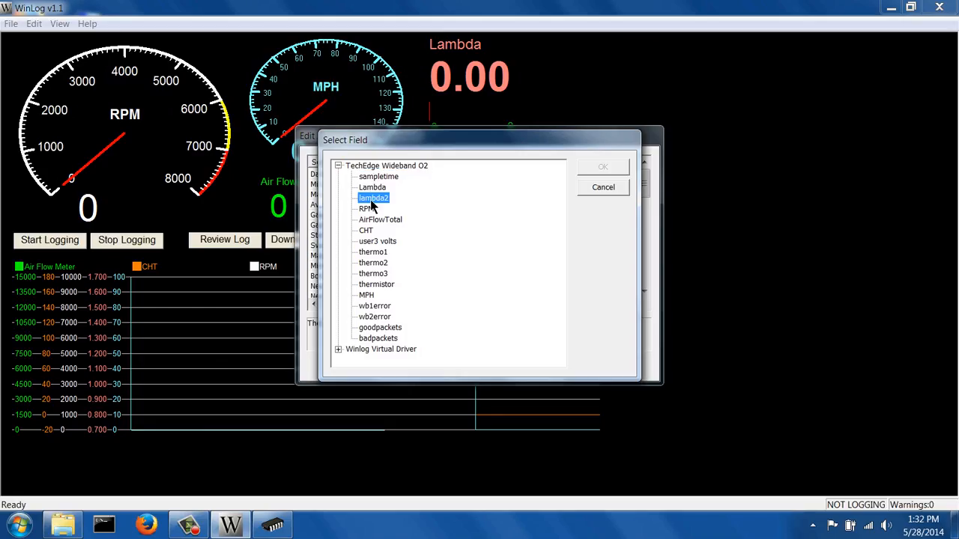
left_click(599, 167)
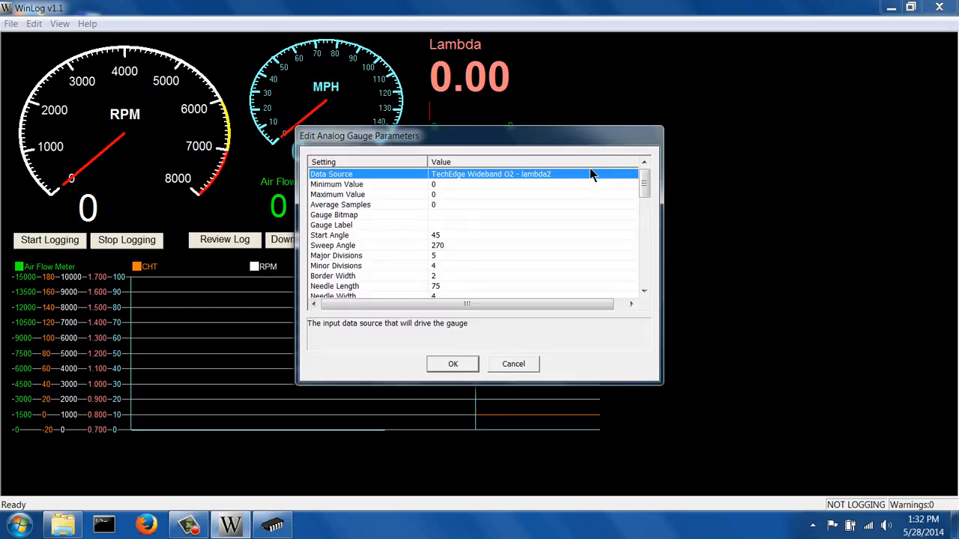
left_click(456, 364)
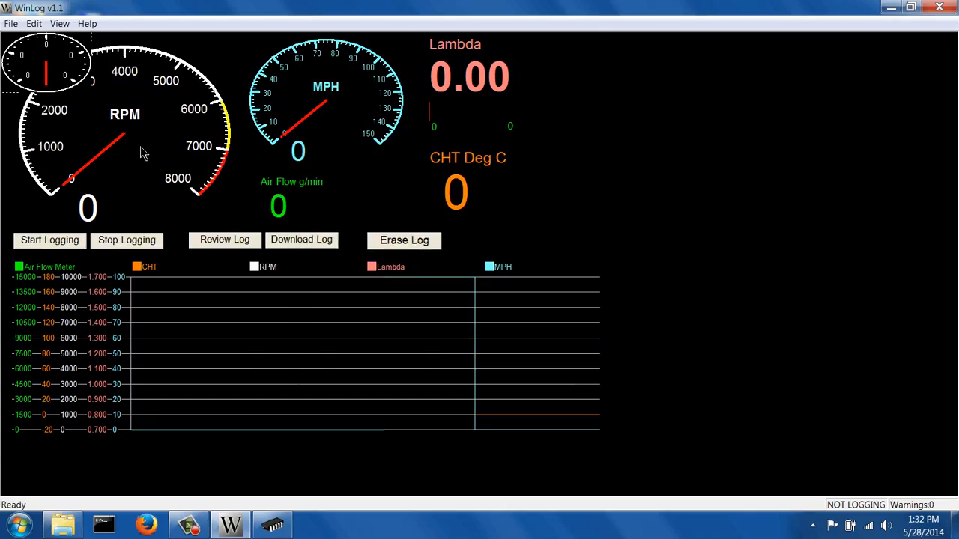
left_click_drag(35, 54, 695, 130)
- Review the new analog gauge's parameters down to the range marker settings, leaving them unchanged
double_click(710, 144)
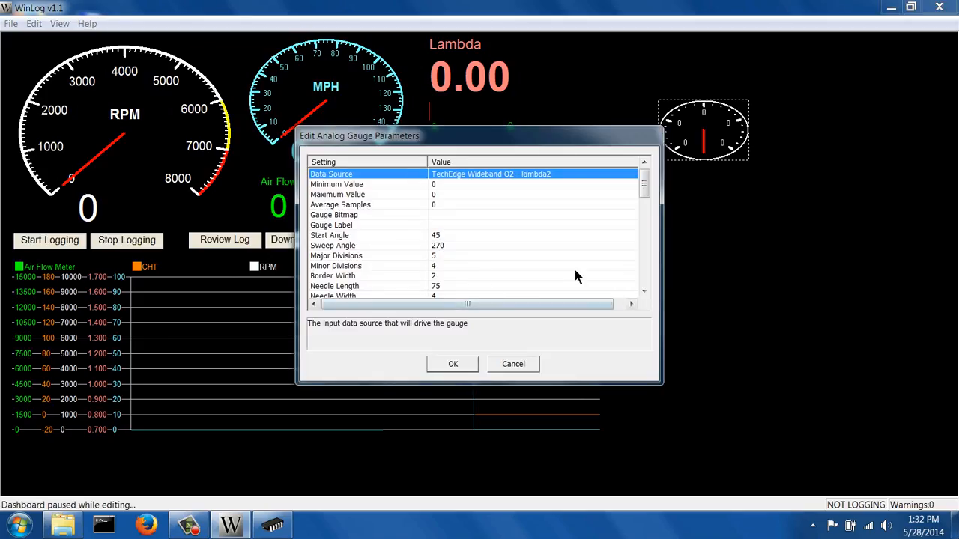
left_click(644, 278)
left_click(644, 278)
left_click(644, 277)
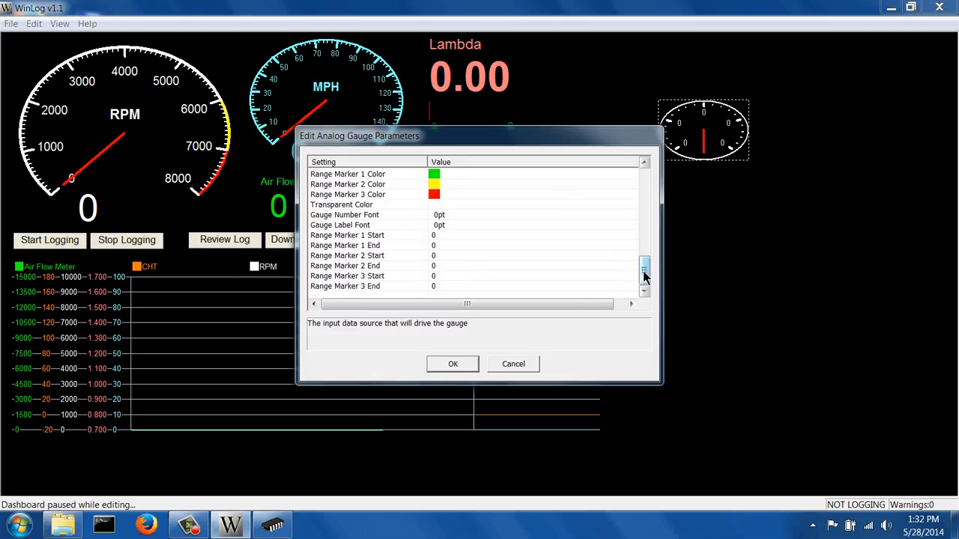
left_click(498, 367)
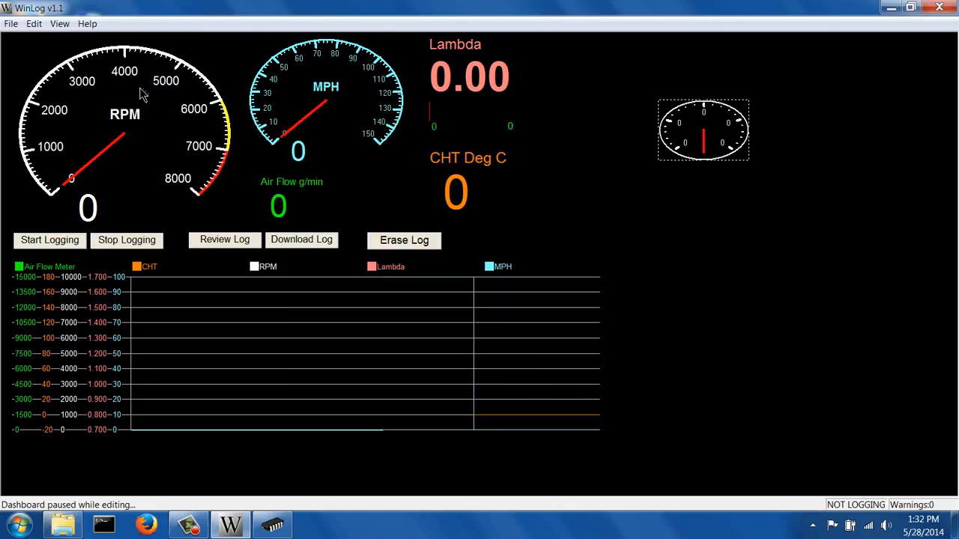
- Add a Digital Meter driven by TechEdge Wideband O2 AirFlowTotal and place it in the empty area below the new analog gauge
left_click(35, 26)
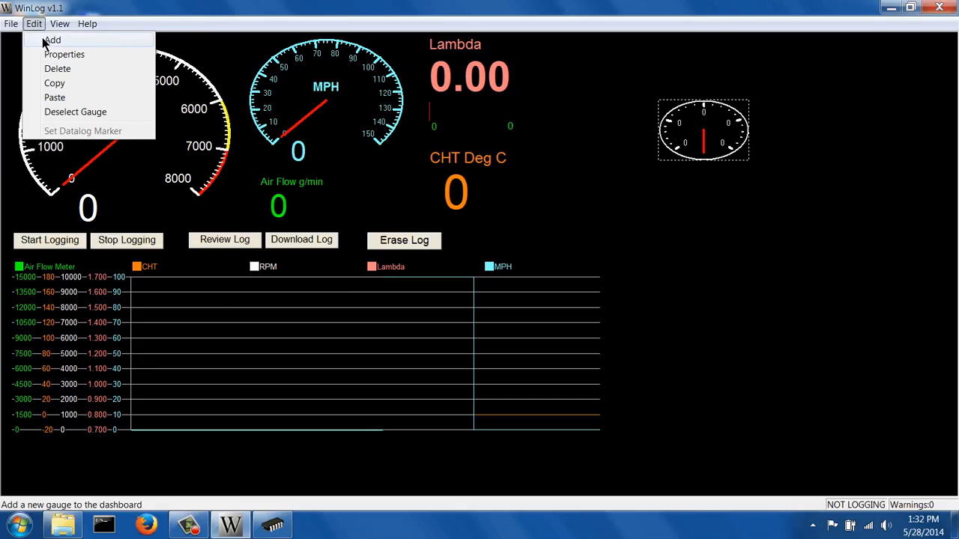
left_click(46, 41)
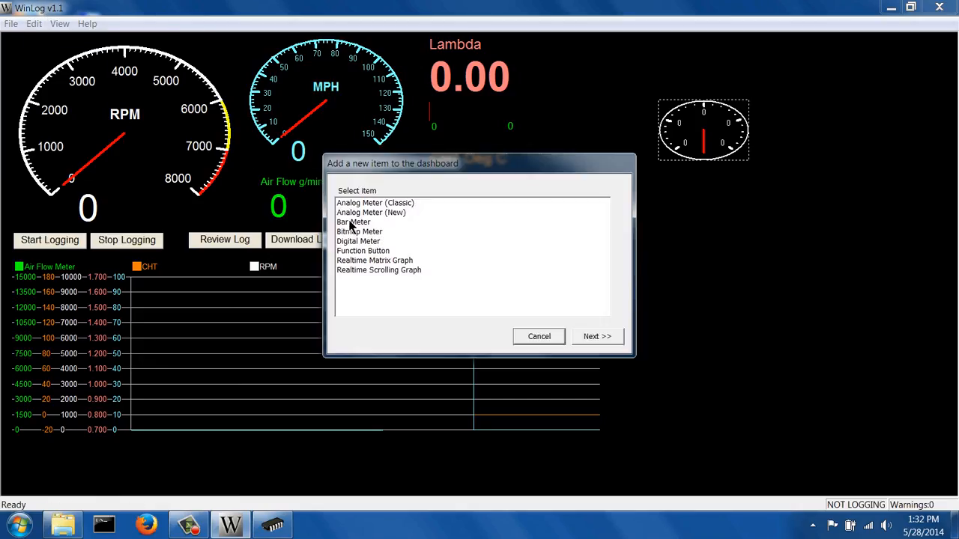
left_click(357, 241)
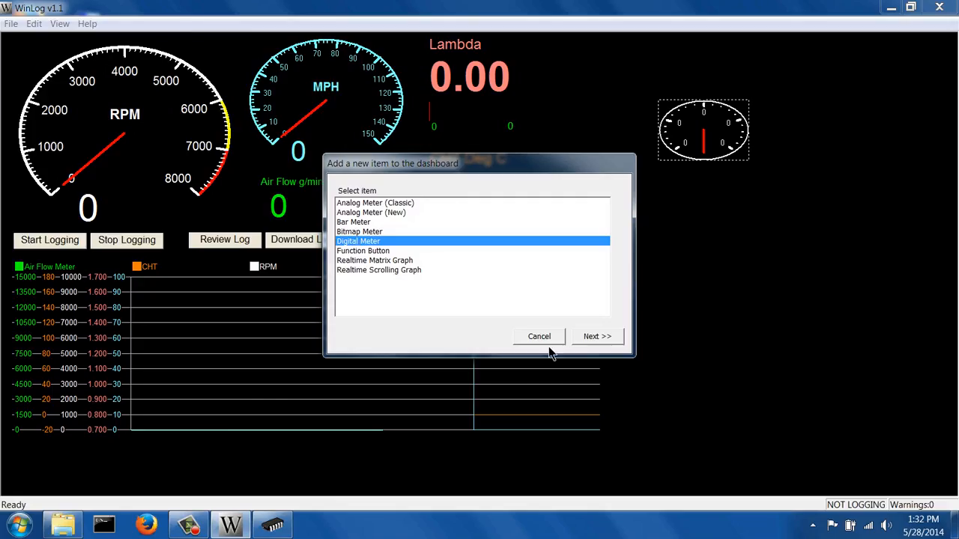
left_click(597, 339)
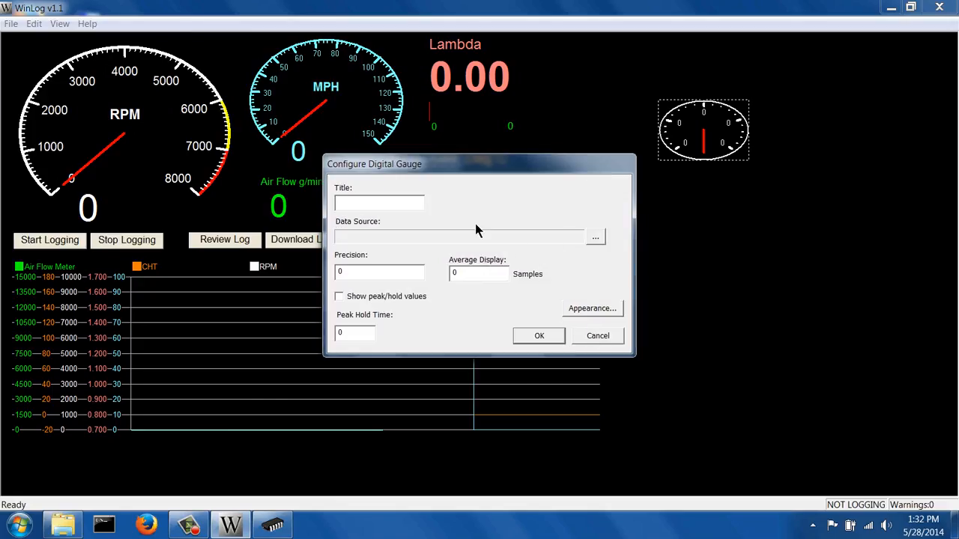
left_click(595, 239)
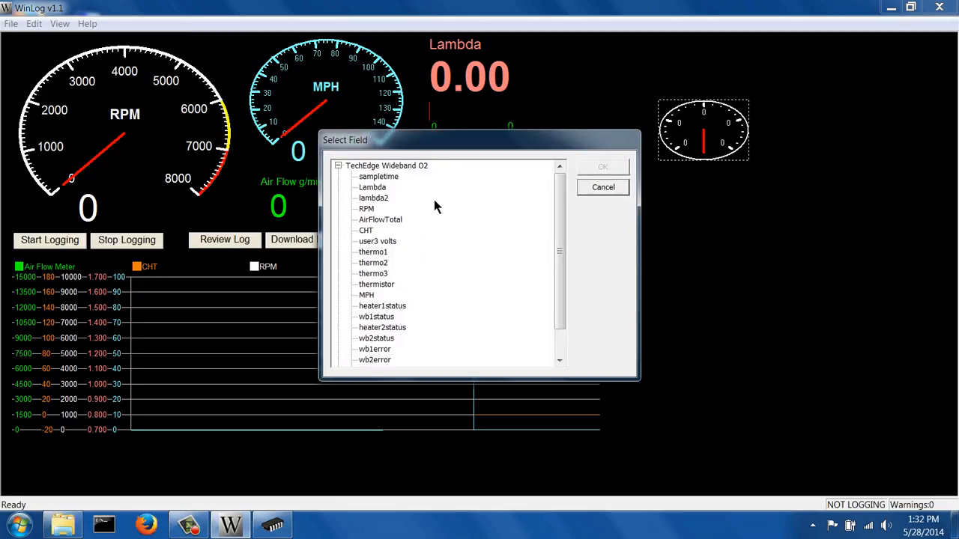
left_click(370, 219)
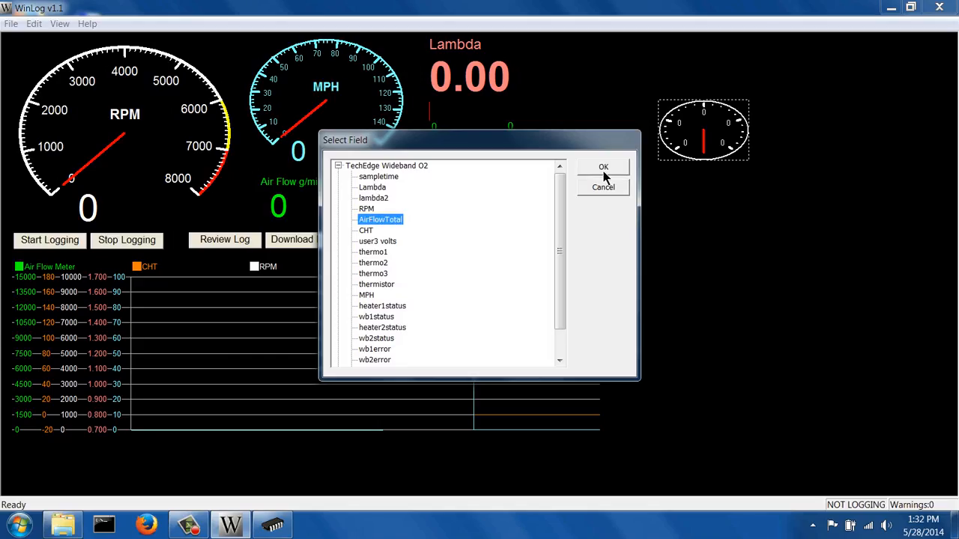
left_click(604, 171)
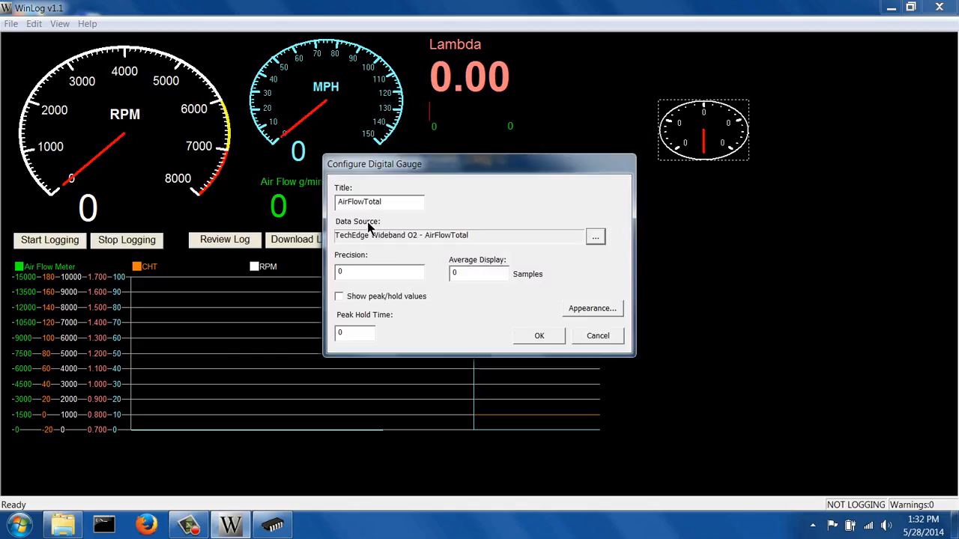
left_click(552, 337)
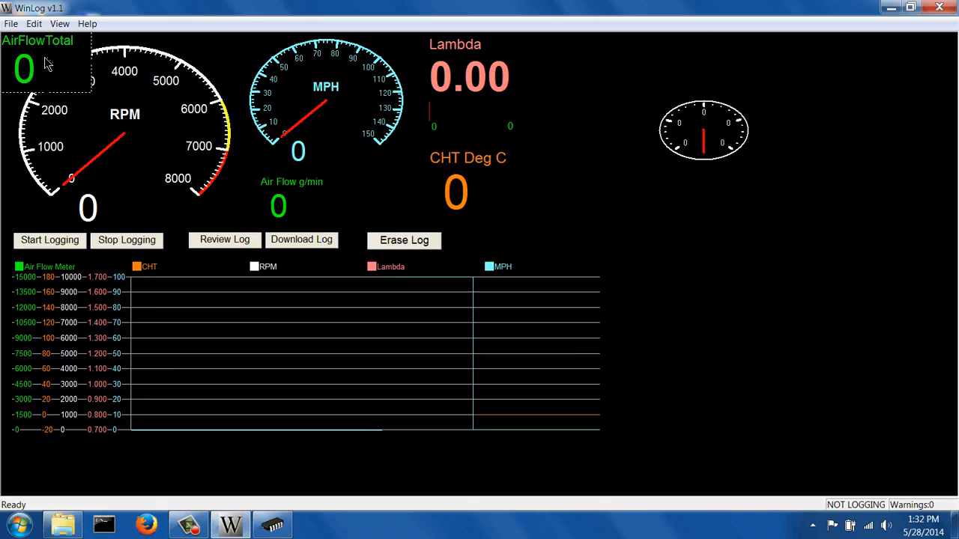
left_click_drag(45, 65, 814, 293)
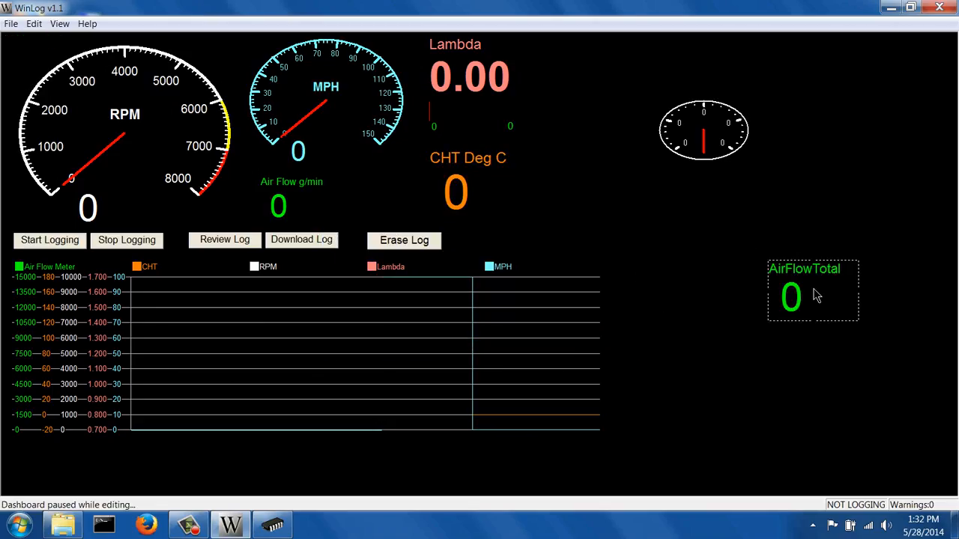
- Change the new digital gauge's title to Anything
double_click(817, 296)
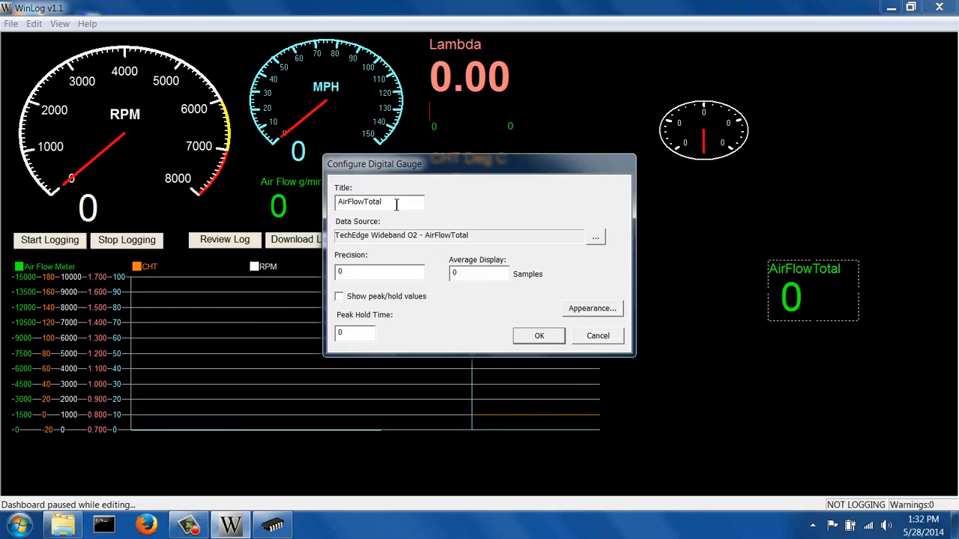
left_click_drag(396, 206, 305, 217)
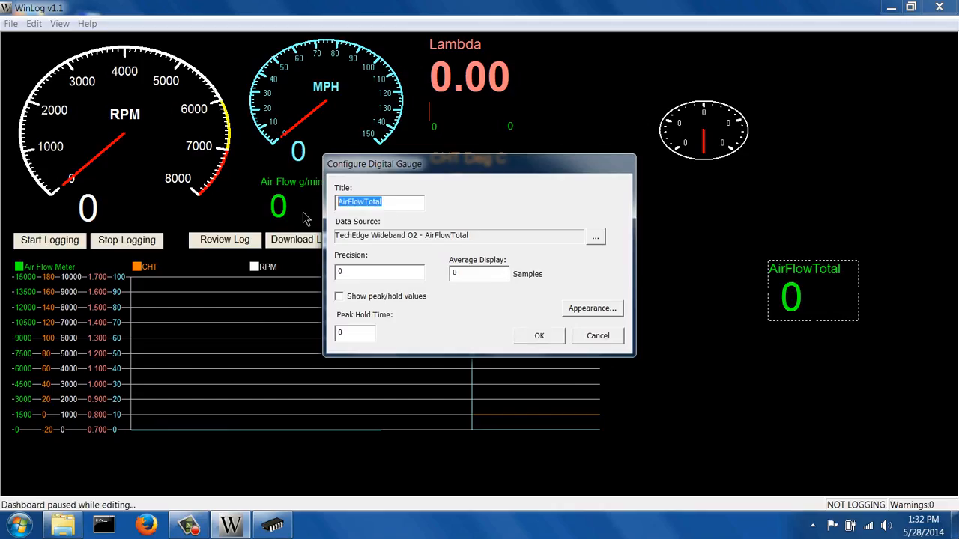
type("Anything")
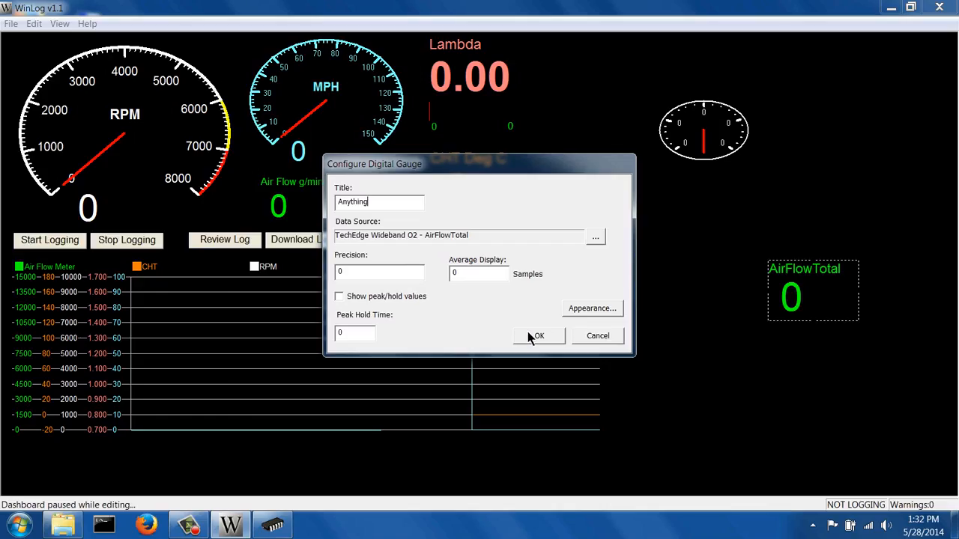
left_click(536, 335)
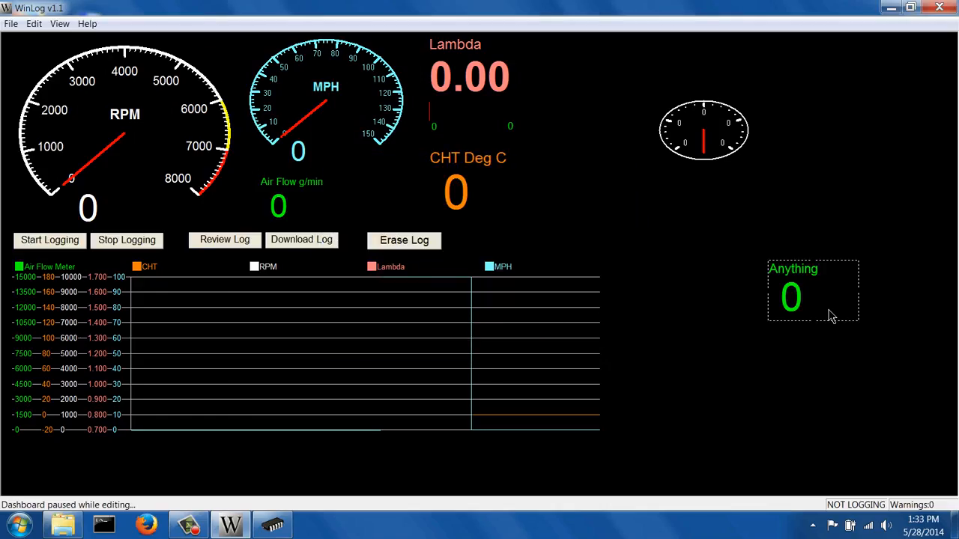
- Widen the Anything digital gauge, reposition it below the new analog gauge, and enlarge it to fill much of the empty area
left_click_drag(830, 315, 839, 263)
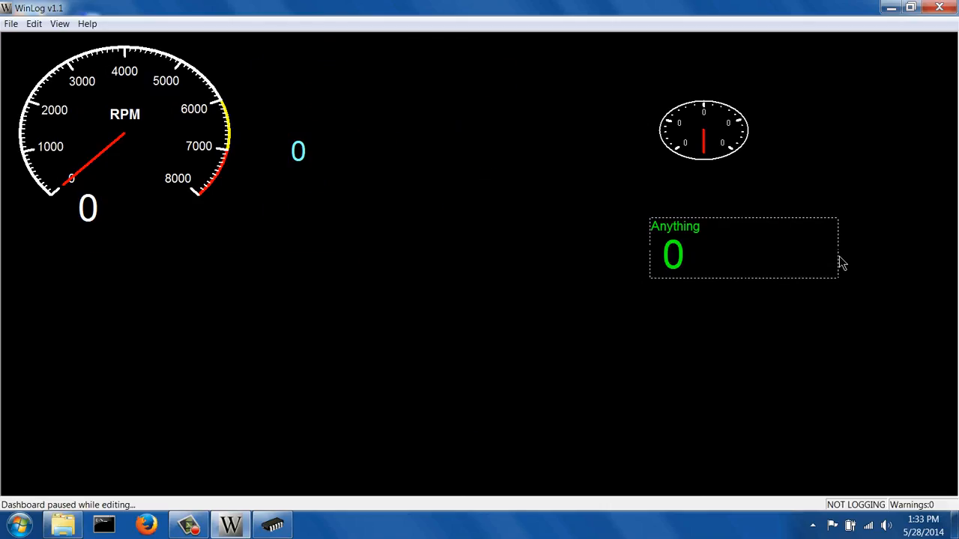
left_click(745, 285)
left_click(716, 261)
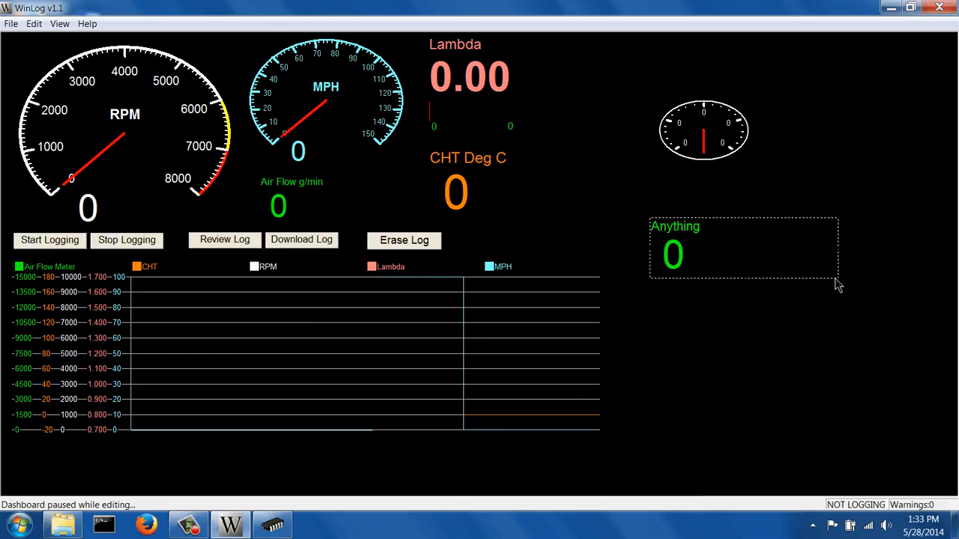
mouse_move(839, 284)
left_mouse_down()
mouse_move(832, 323)
mouse_move(834, 299)
left_mouse_up()
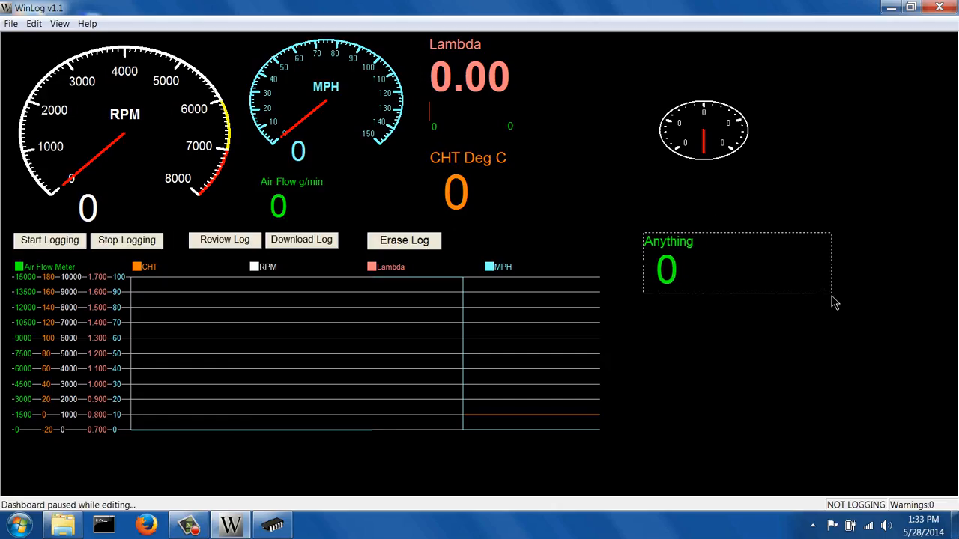
left_click(834, 315)
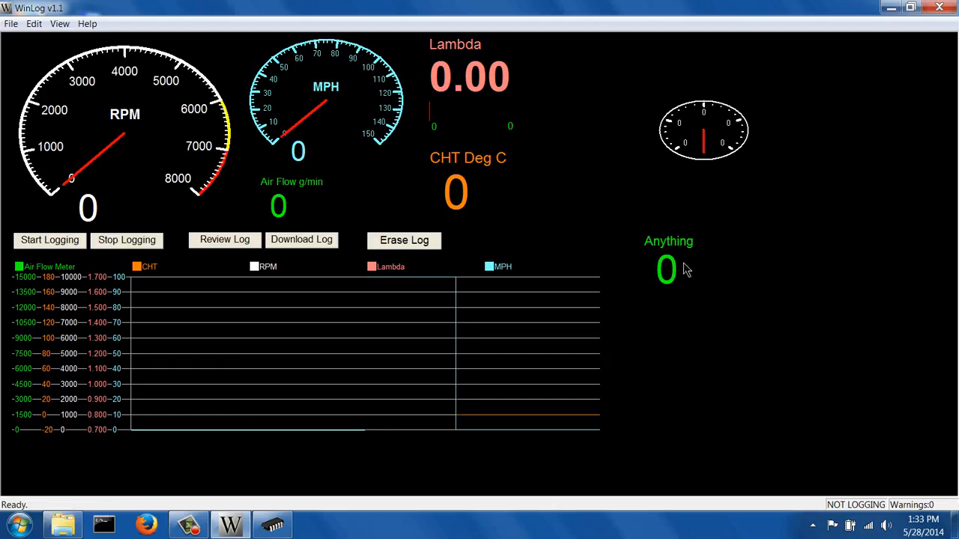
left_click(830, 292)
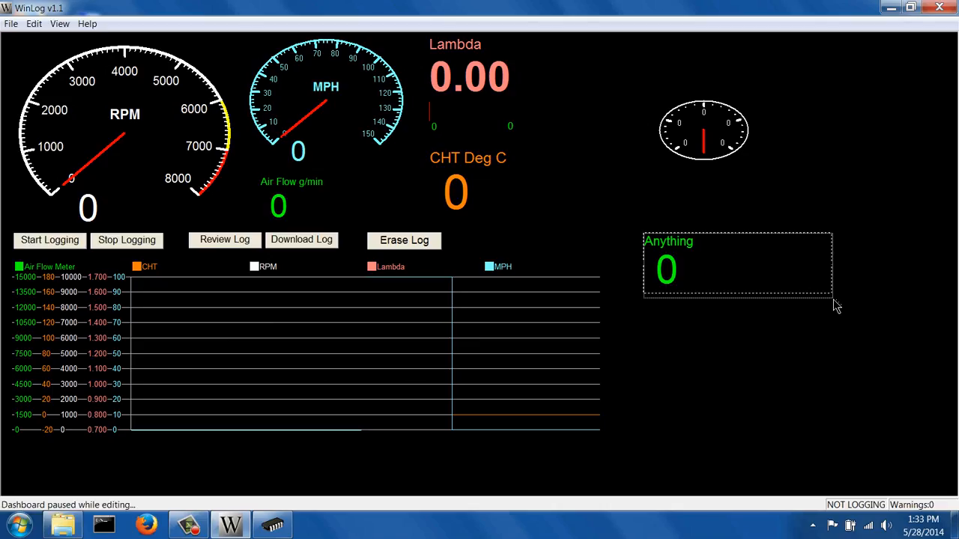
left_click_drag(835, 306, 886, 388)
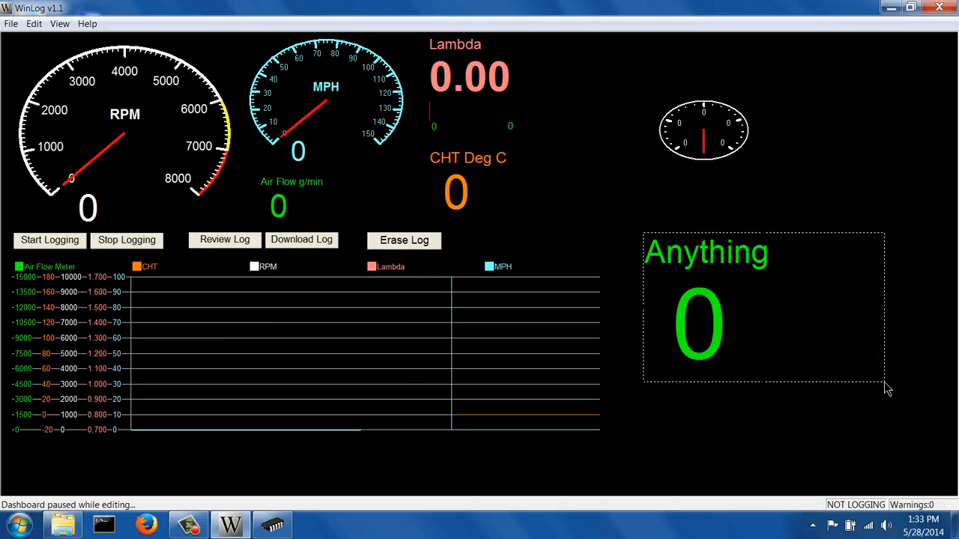
- Enlarge the new analog gauge to more than twice its size, extending it down to the Anything readout
left_click(719, 136)
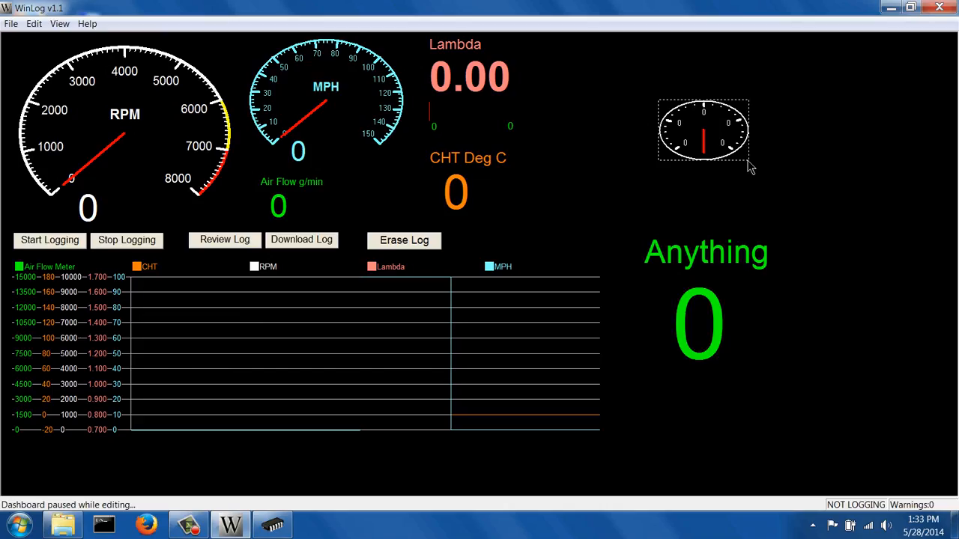
left_click_drag(752, 167, 869, 250)
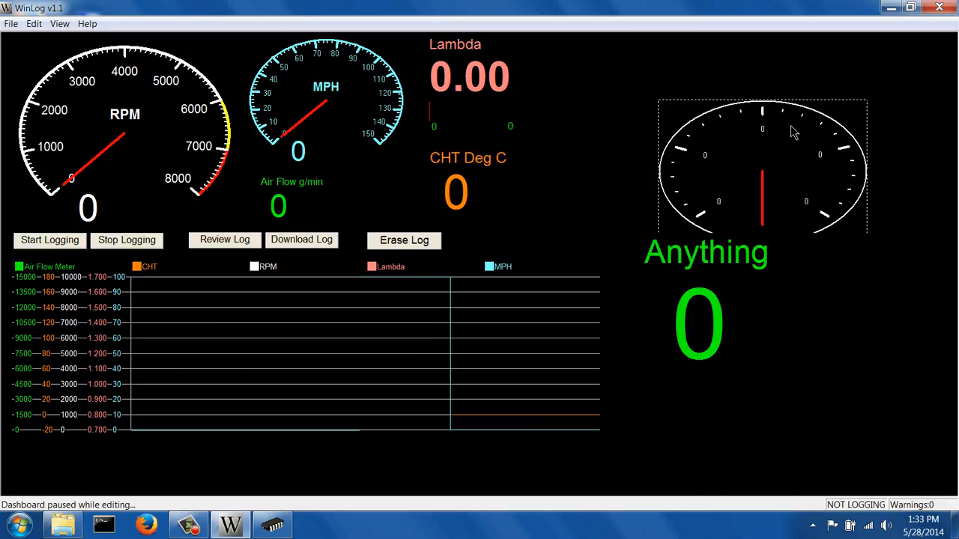
left_click(739, 266)
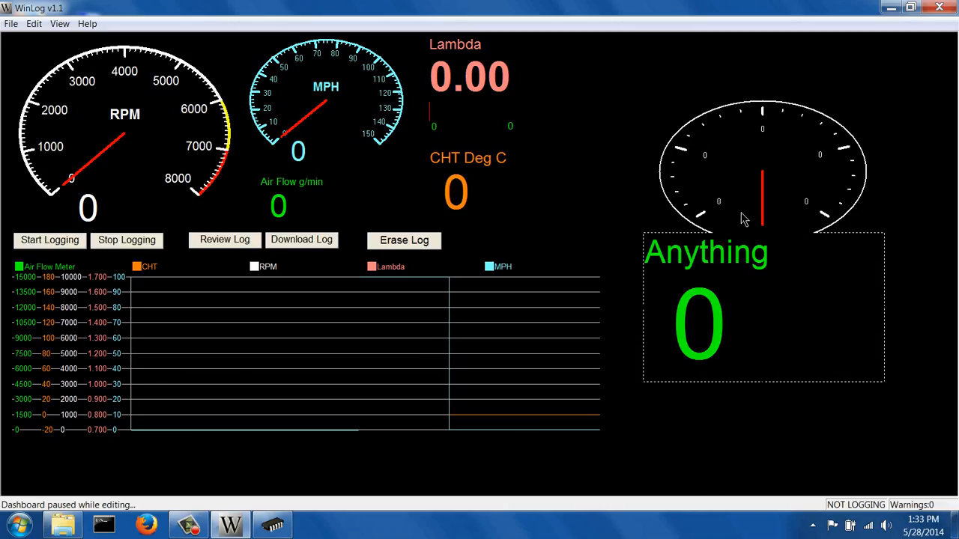
left_click(424, 345)
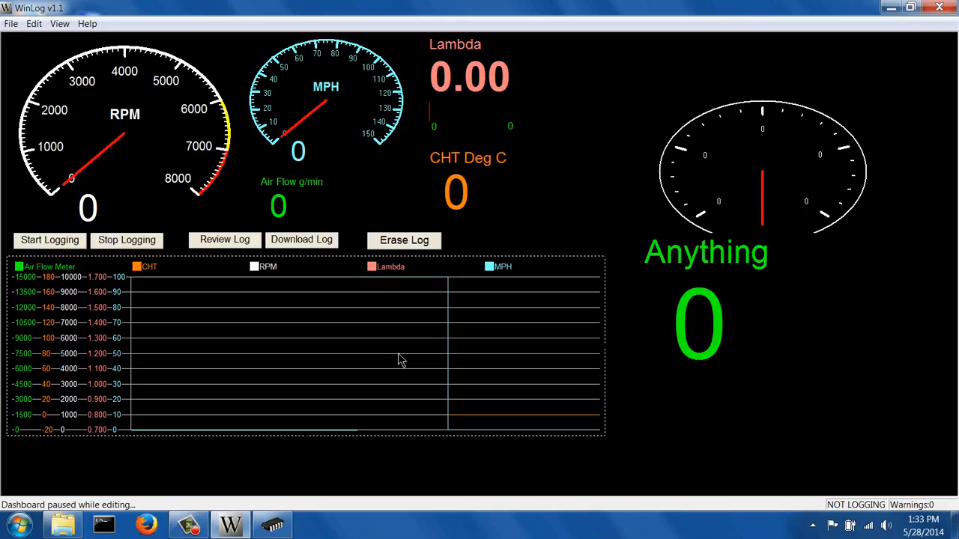
- Open the device configuration and look through the TechEdge Wideband O2 fields from sampletime to RPM
left_click(39, 28)
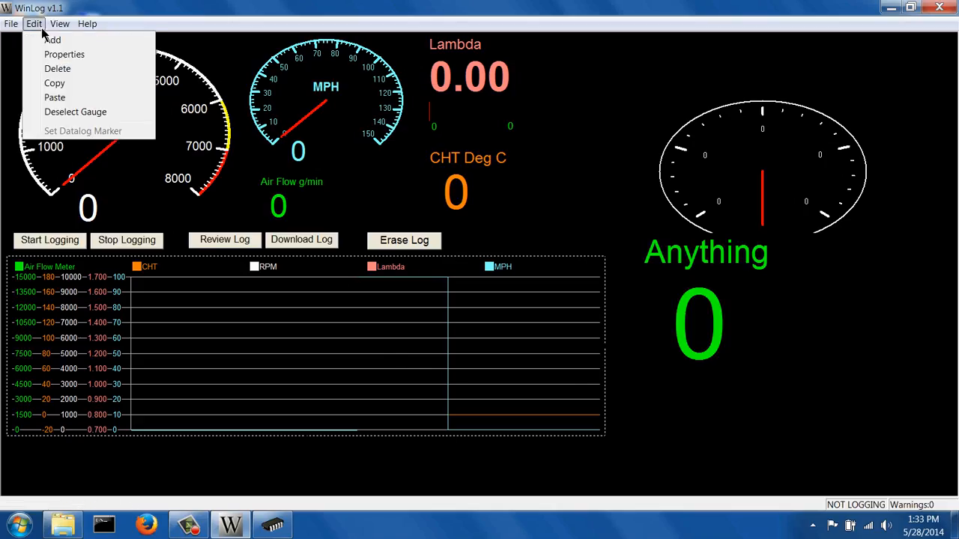
mouse_move(60, 29)
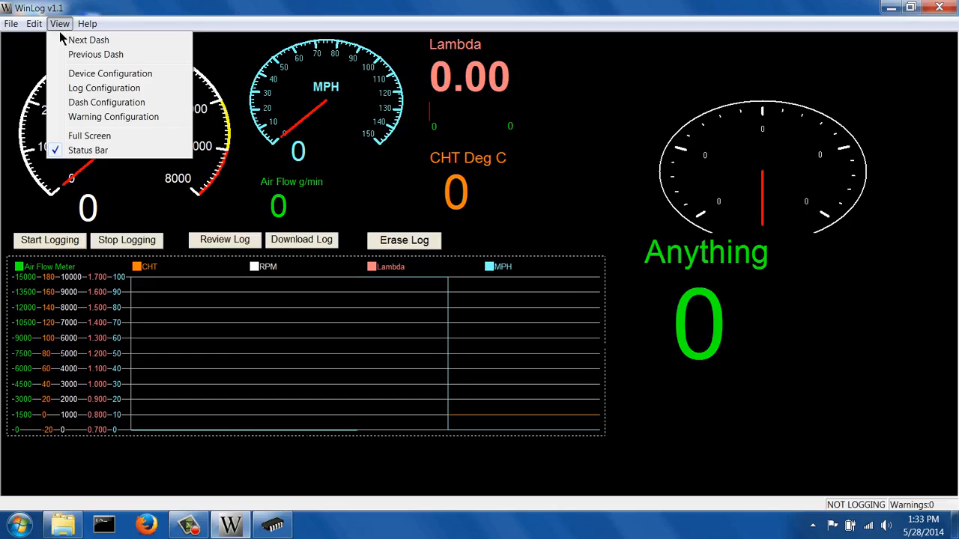
left_click(100, 75)
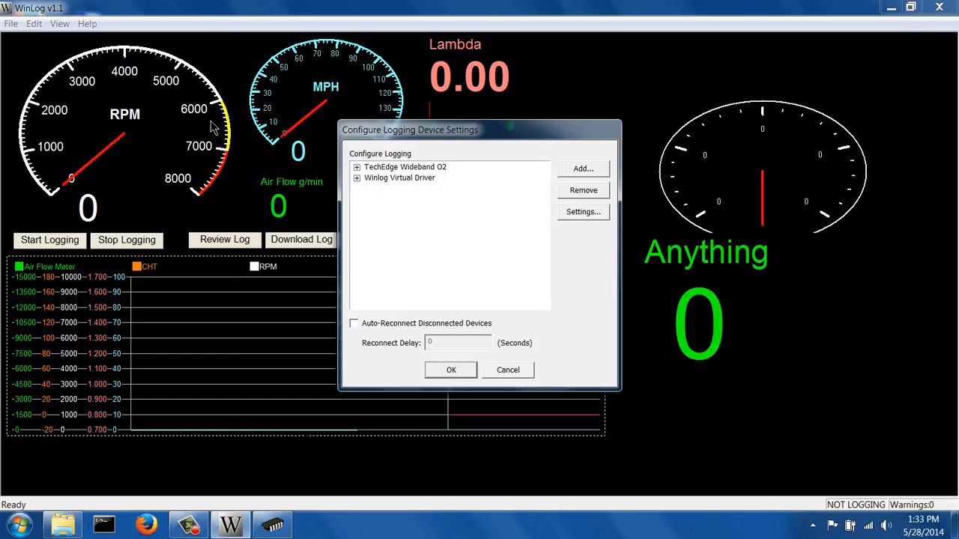
left_click(357, 168)
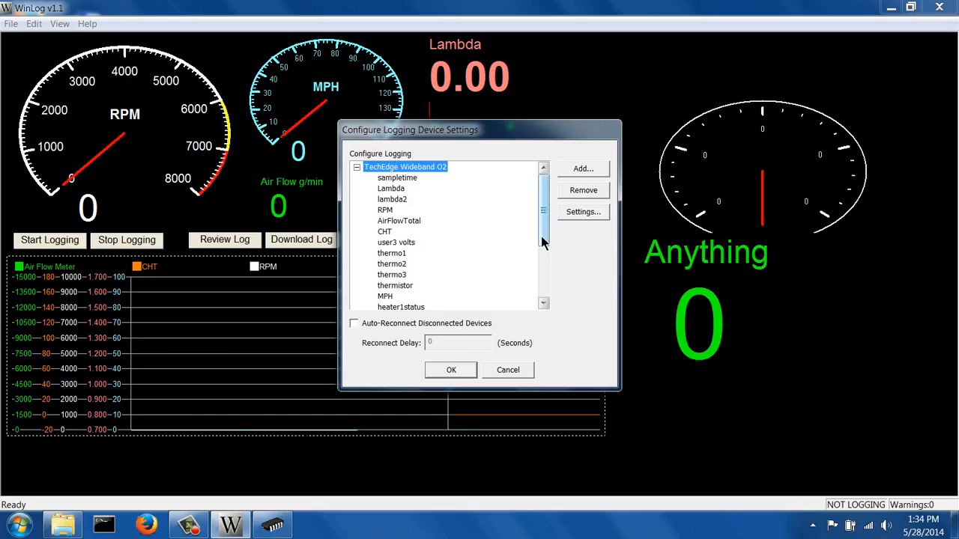
left_click(403, 180)
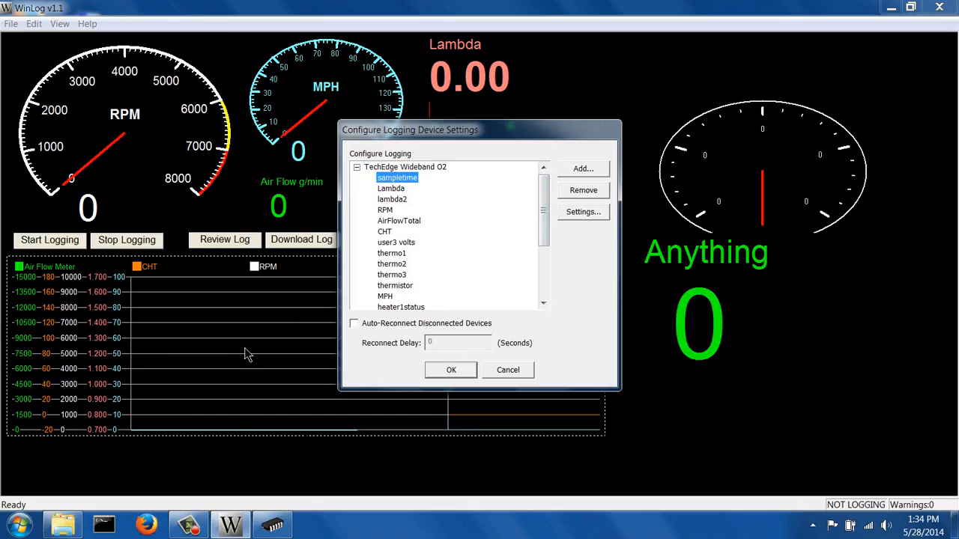
left_click(386, 191)
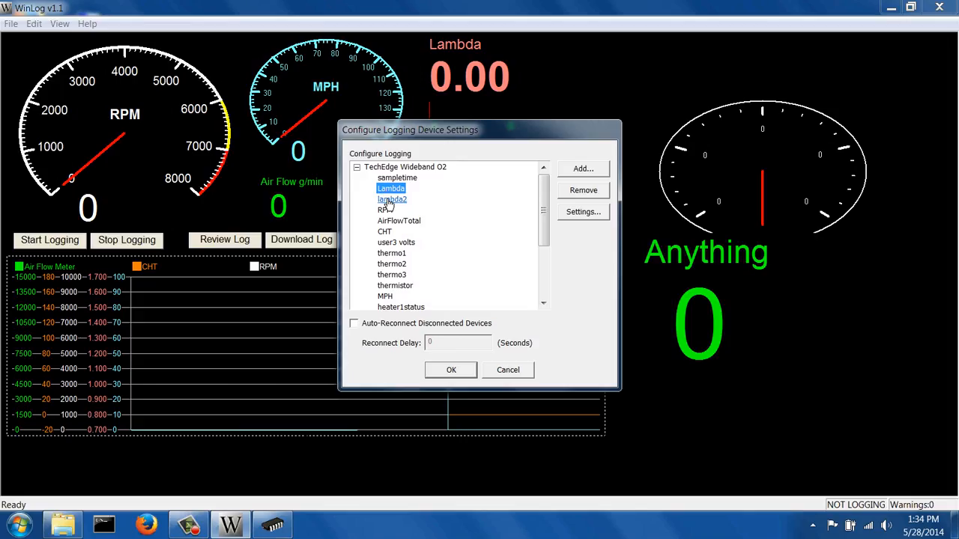
left_click(390, 201)
left_click(385, 211)
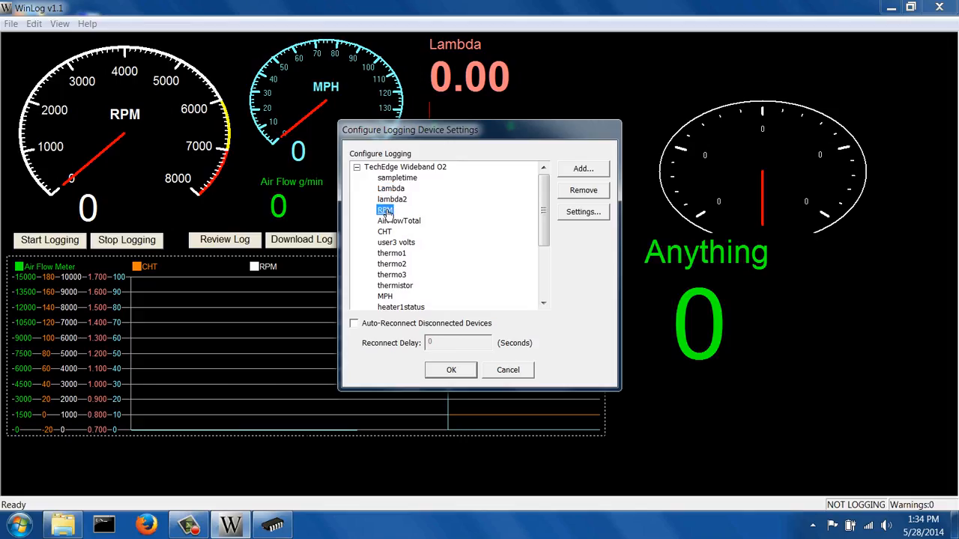
- Open the settings of the AirFlowTotal field and examine the first input and output rows of its translation table
left_click(401, 223)
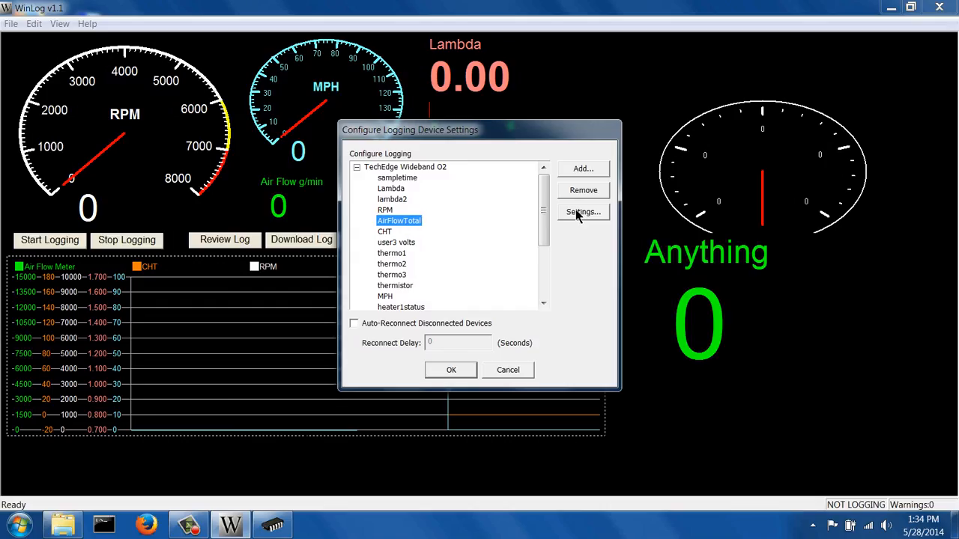
left_click_drag(527, 133, 696, 202)
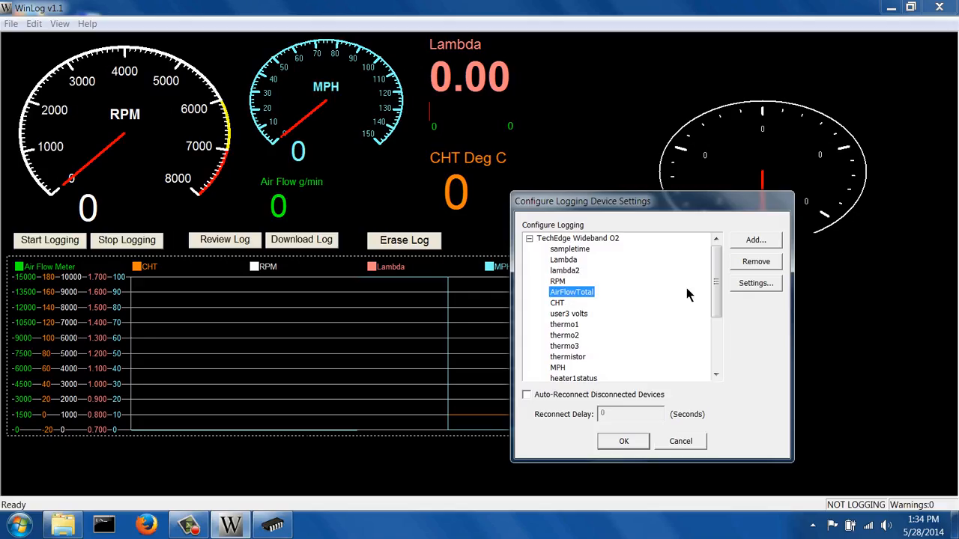
left_click(757, 283)
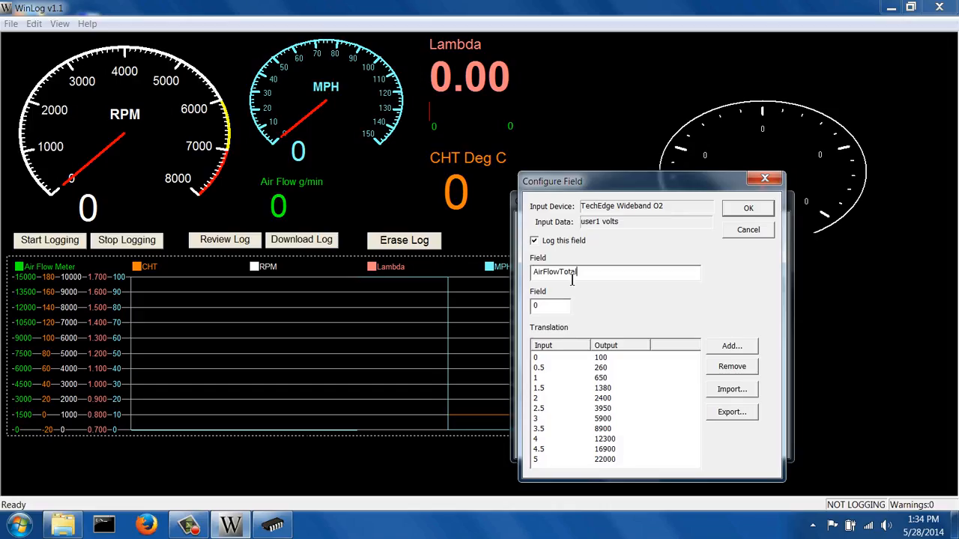
left_click(552, 359)
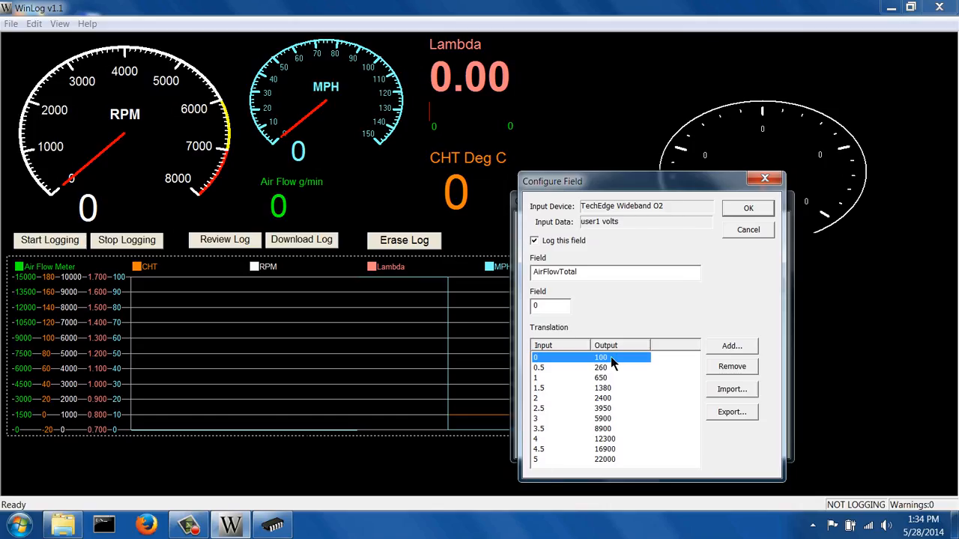
left_click(541, 369)
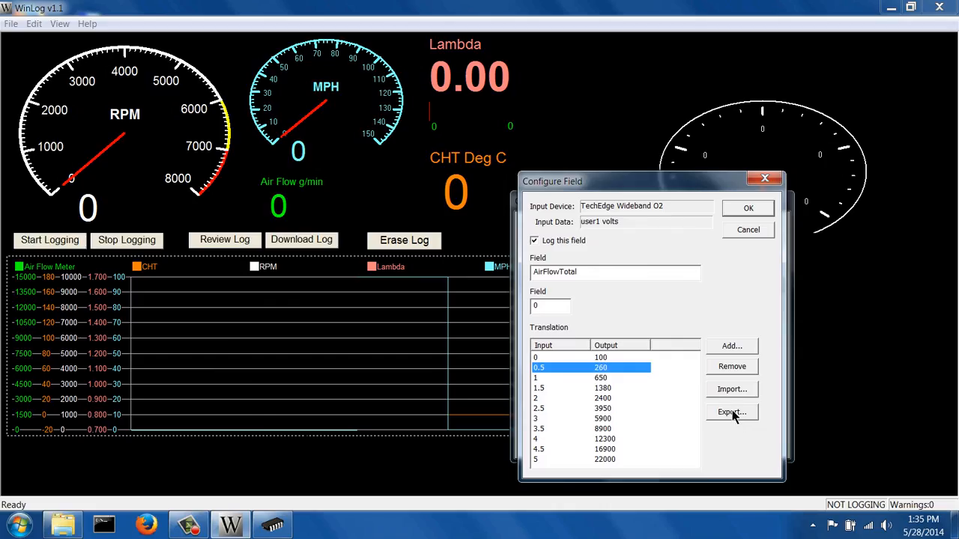
- Browse for a translation table to import and inspect the contents of AirFlowGauge_GramsPerMin in Notepad, closing it when done
left_click(732, 388)
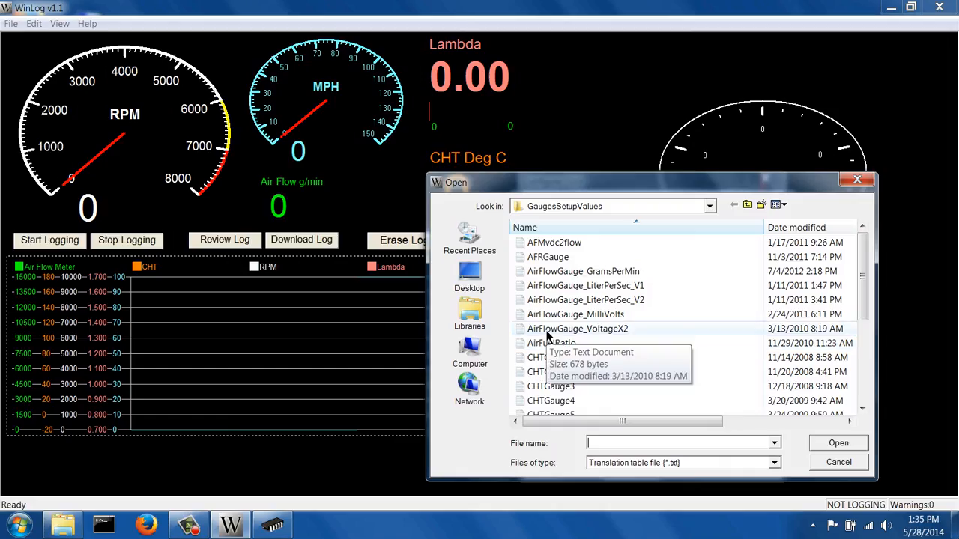
right_click(588, 272)
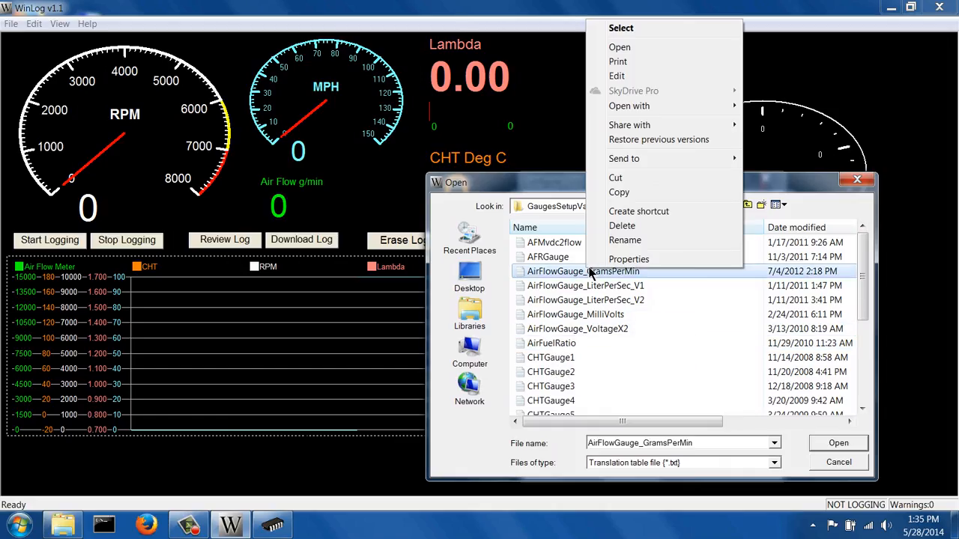
left_click(616, 78)
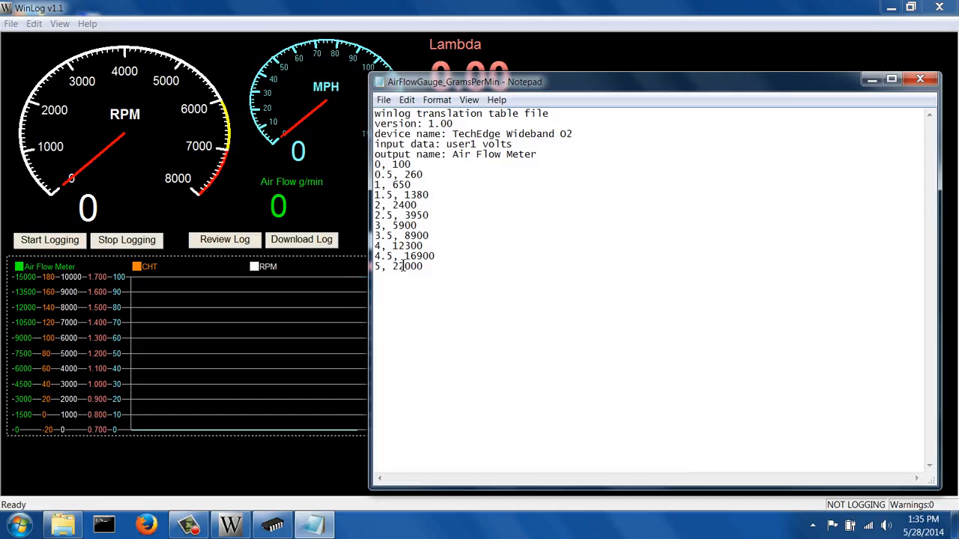
left_click(921, 79)
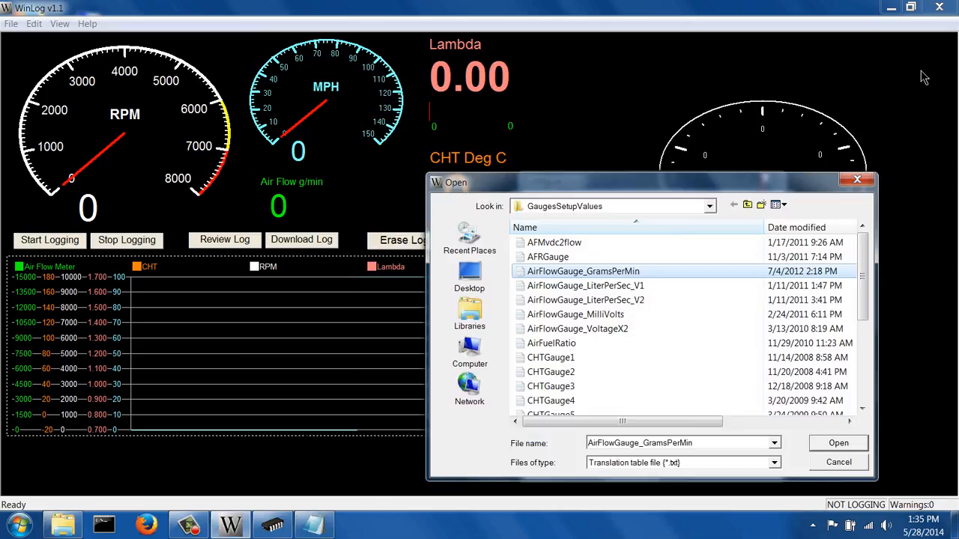
- Inspect the voltage-to-flow pairs in the AirFlowGauge_LiterPerSec_V1 file in Notepad and close it
left_click(599, 288)
right_click(601, 288)
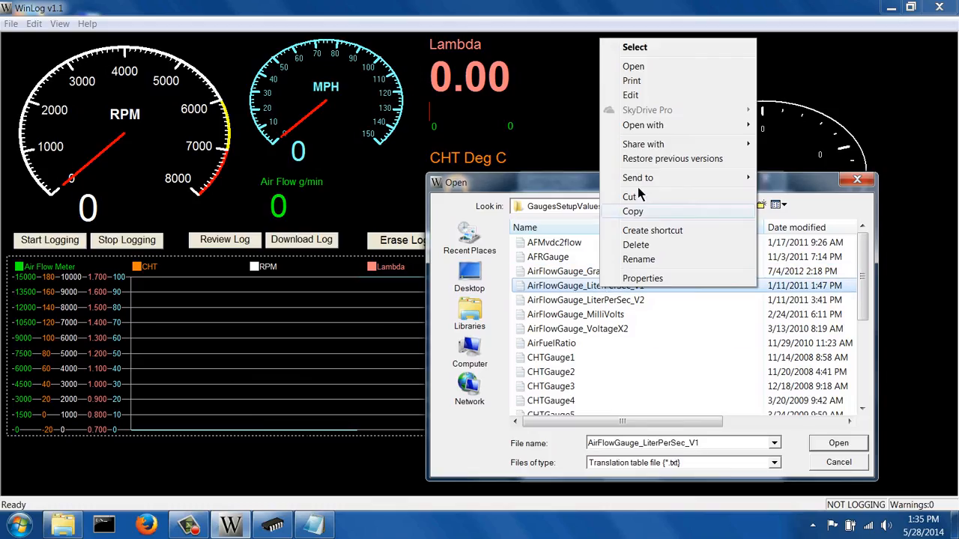
left_click(633, 96)
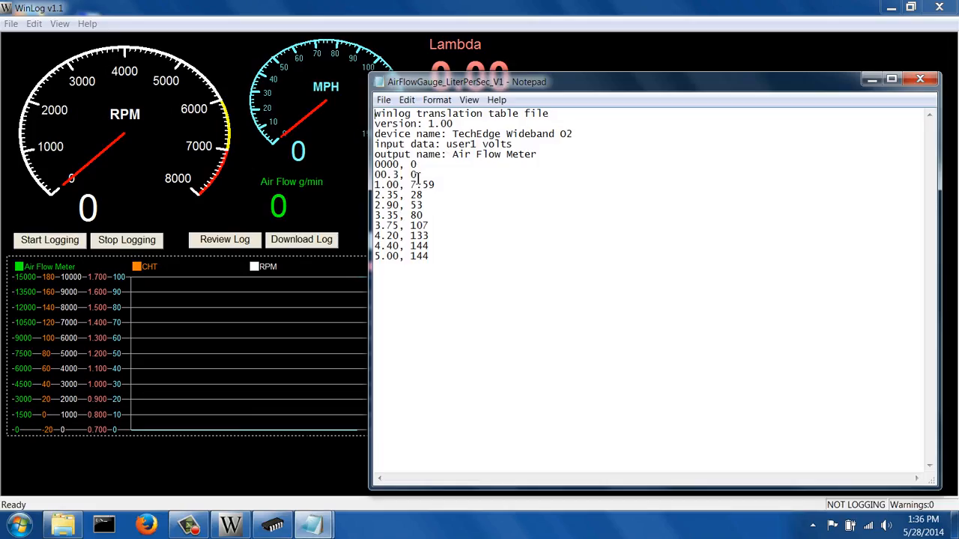
left_click(920, 79)
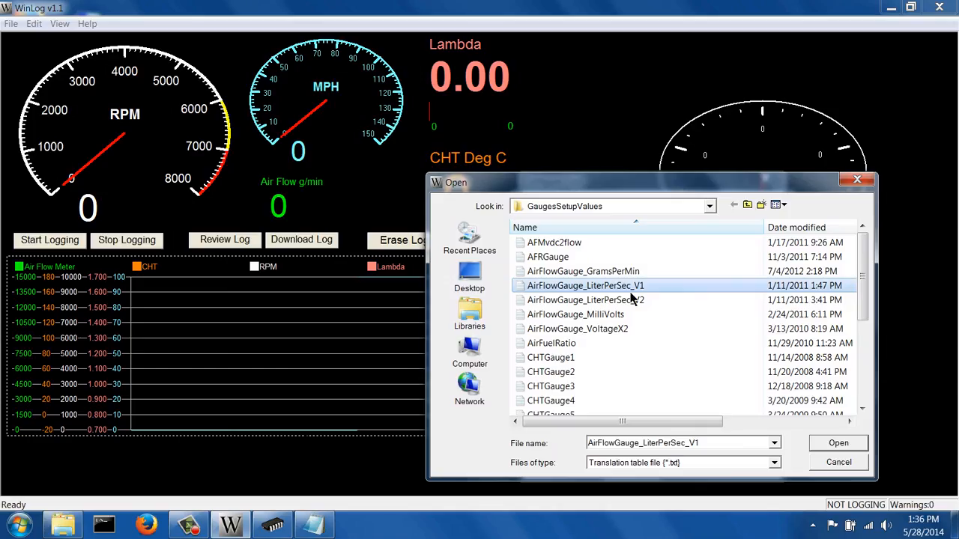
- Open AirFlowGauge_MilliVolts in Notepad, read its translation pairs through to the end of the file, and close it
left_click(576, 318)
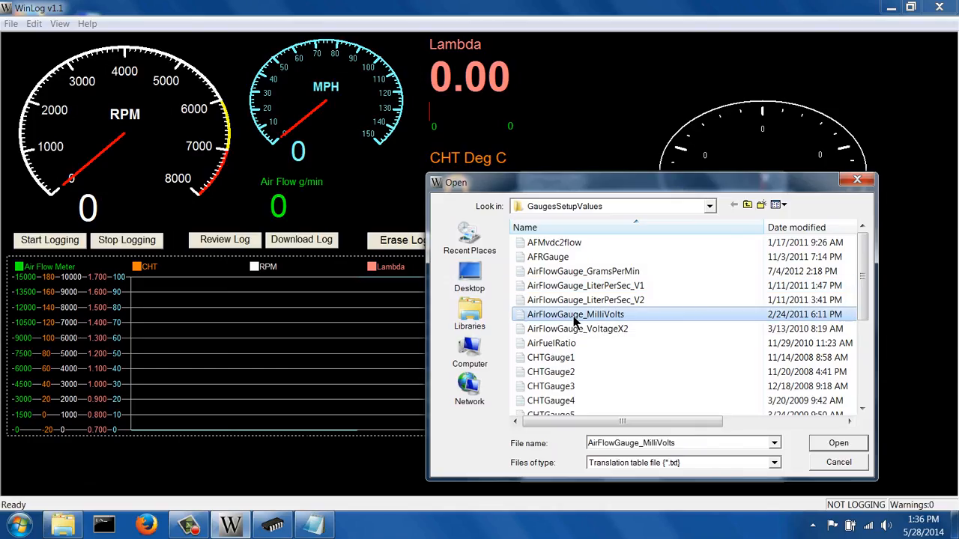
right_click(575, 320)
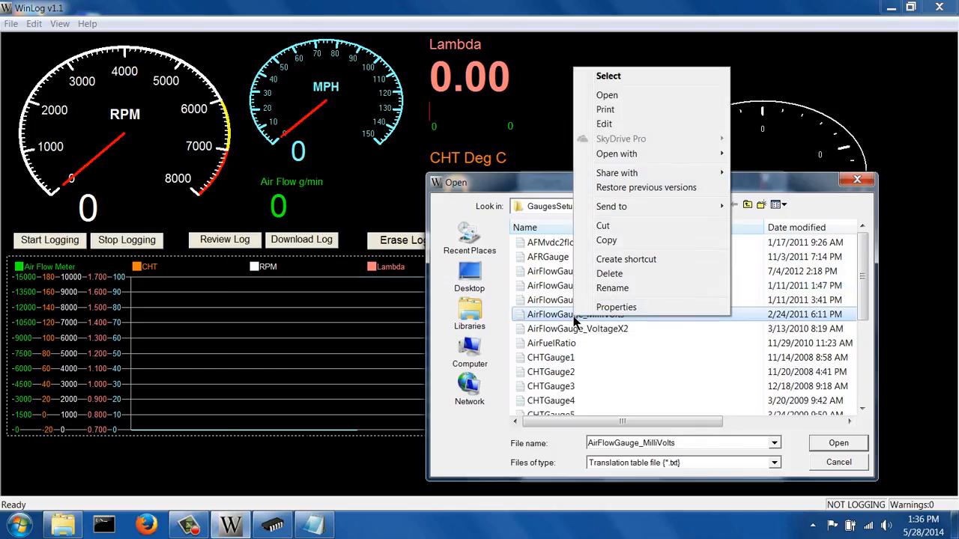
mouse_move(613, 154)
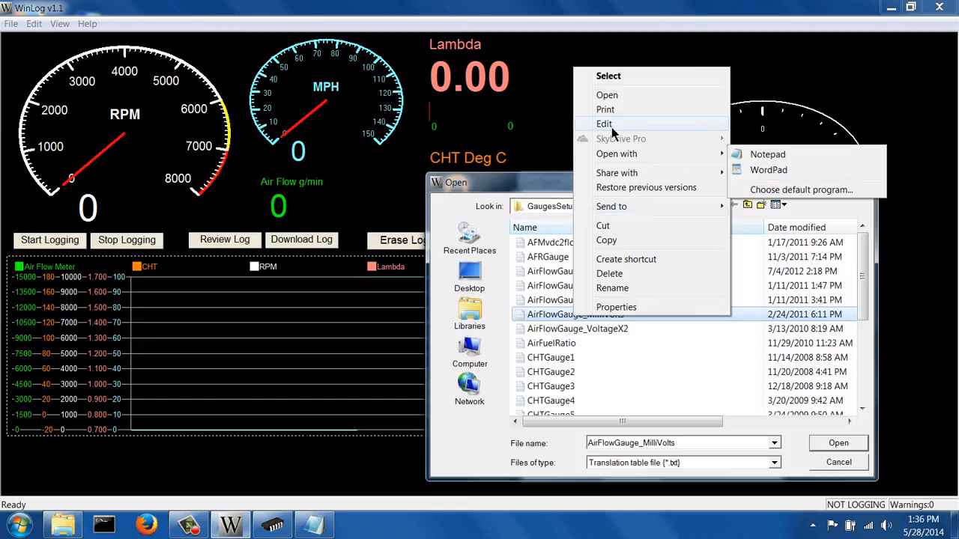
left_click(824, 153)
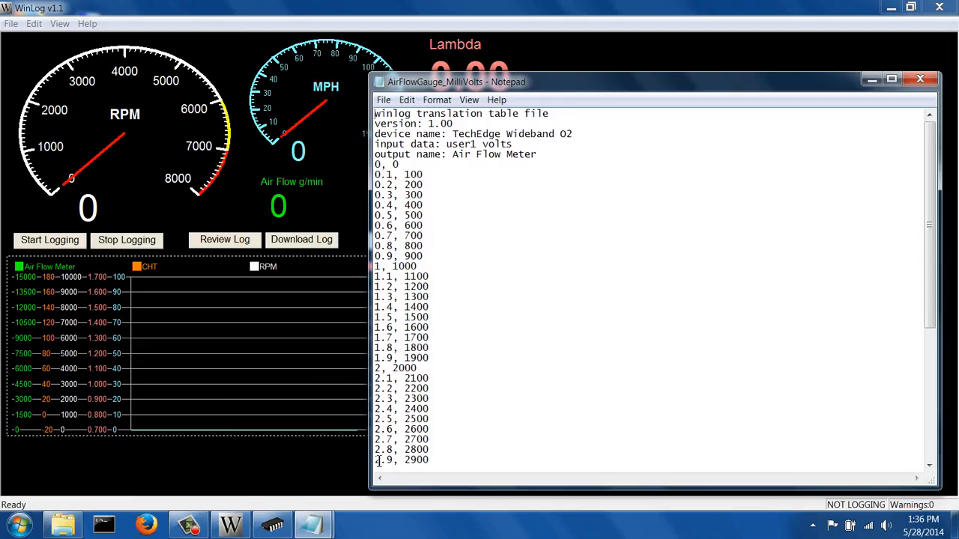
left_click(934, 443)
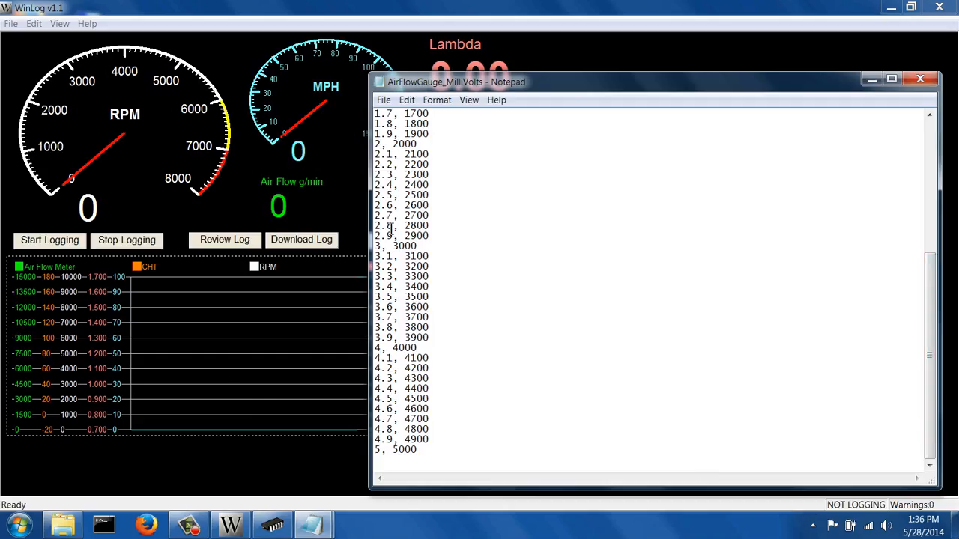
left_click(930, 83)
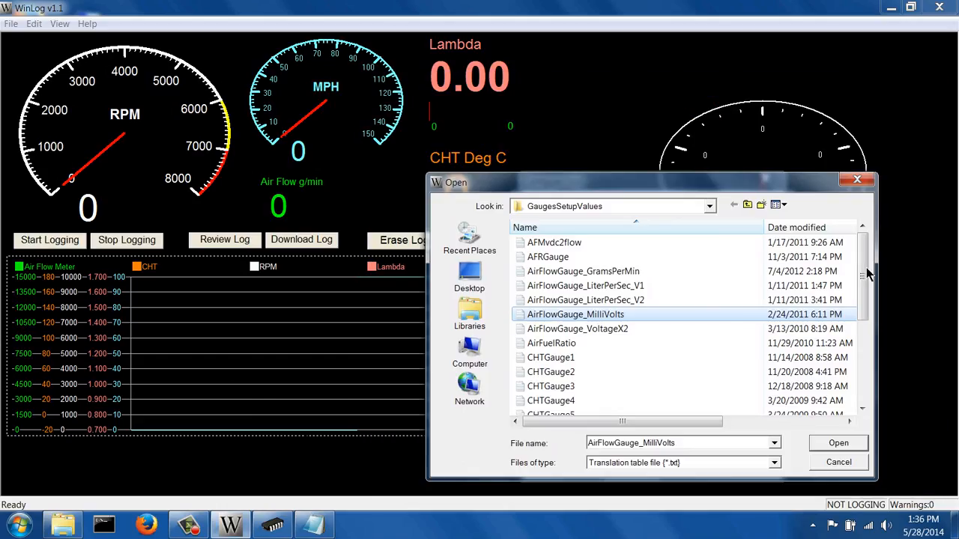
- Open the CHTGaugeC translation file in Notepad, read its voltage-to-temperature pairs through to the end, and close it
left_click(863, 409)
left_click(863, 409)
left_click(863, 409)
left_click(863, 409)
left_click(863, 409)
left_click(863, 409)
left_click(863, 409)
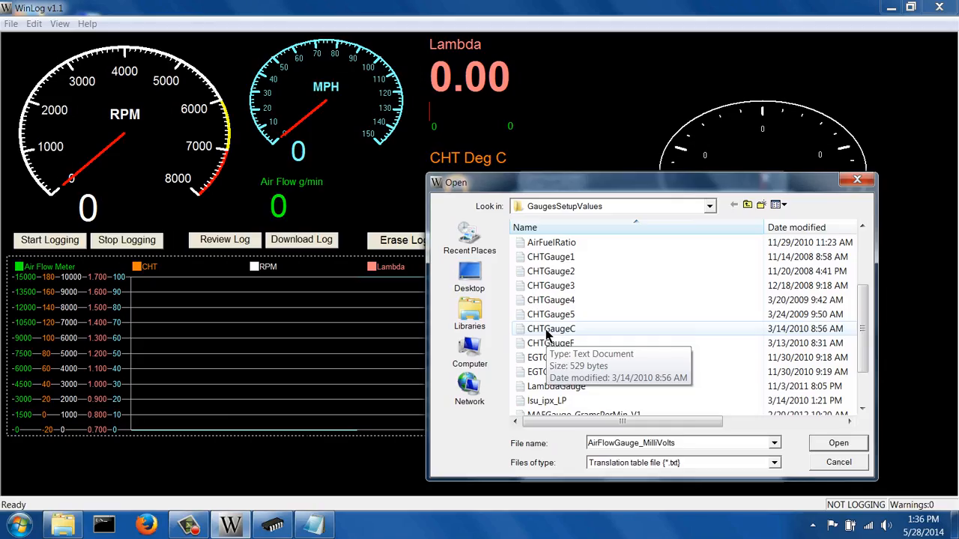
left_click(547, 332)
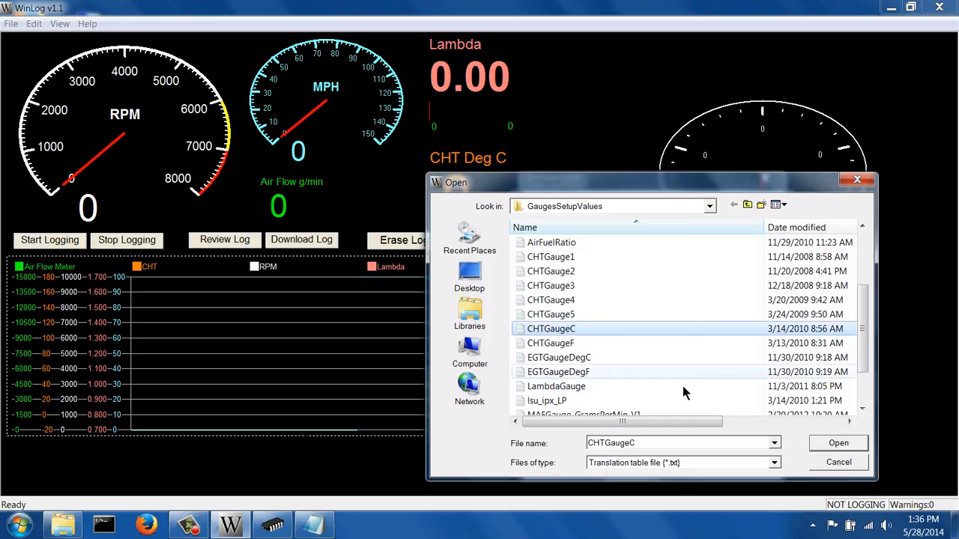
right_click(533, 326)
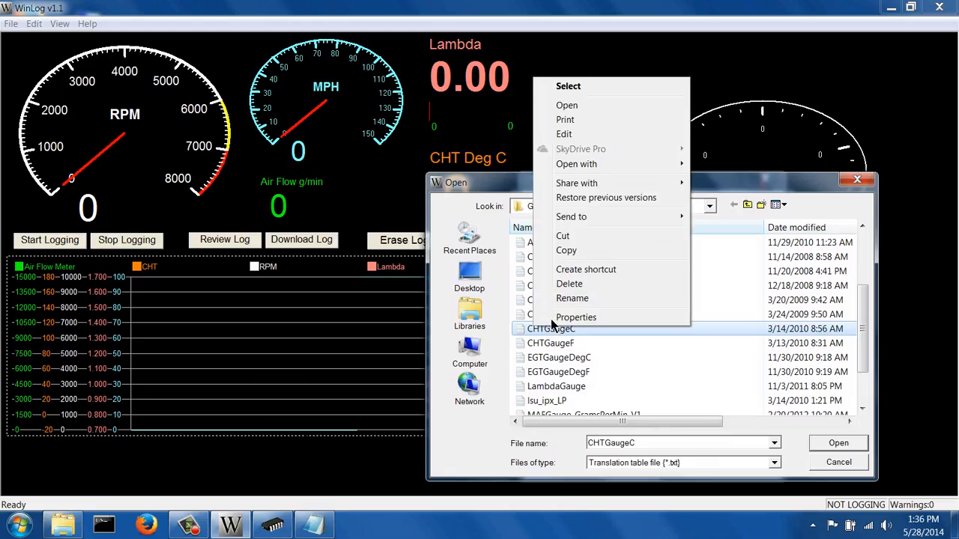
left_click(565, 135)
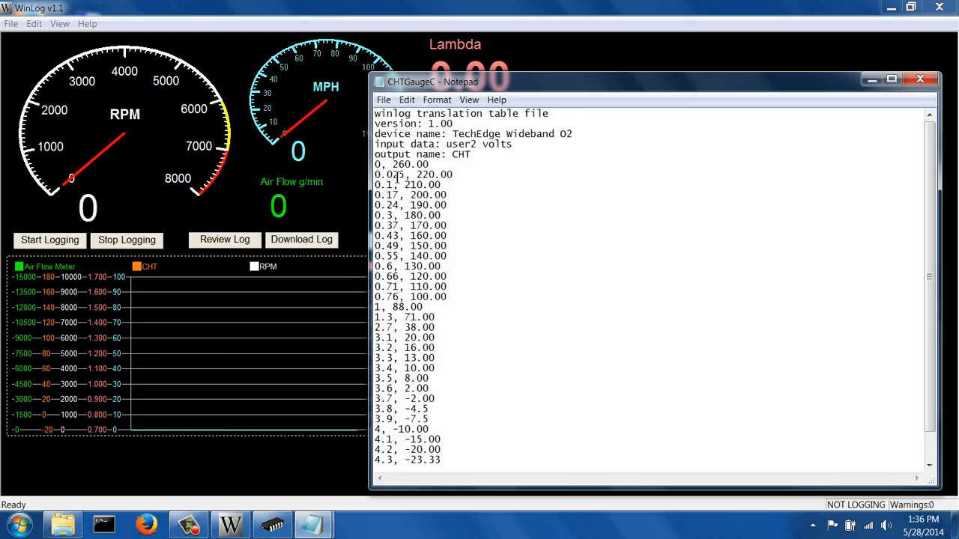
left_click(928, 469)
left_click(929, 468)
left_click(929, 469)
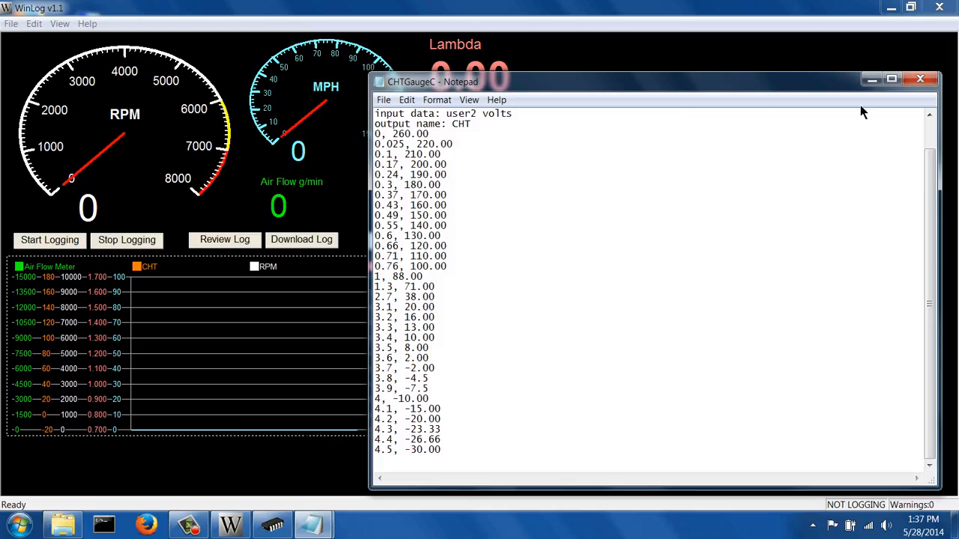
left_click(919, 81)
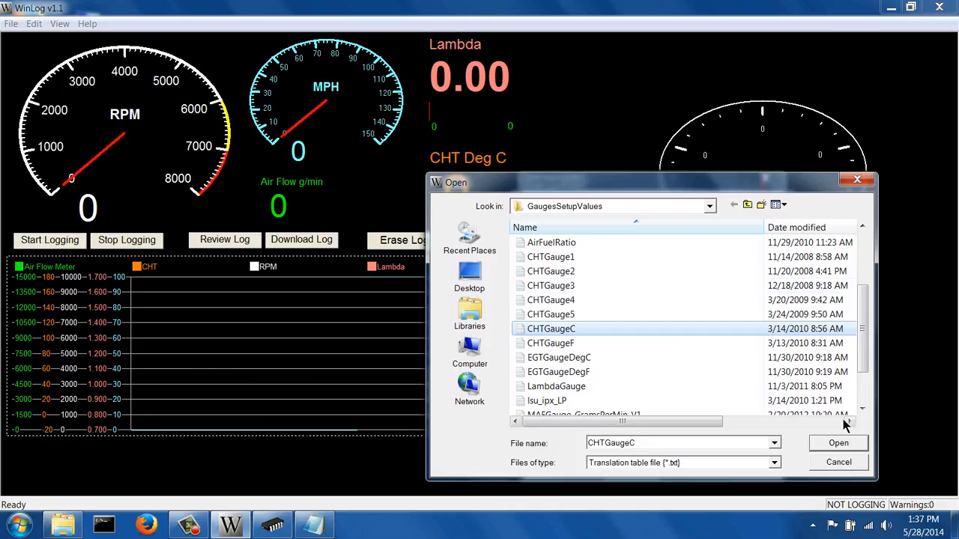
- Cancel the table import, leave the AirFlowTotal field and device settings without saving, and decline retrying the device initialization
left_click(848, 460)
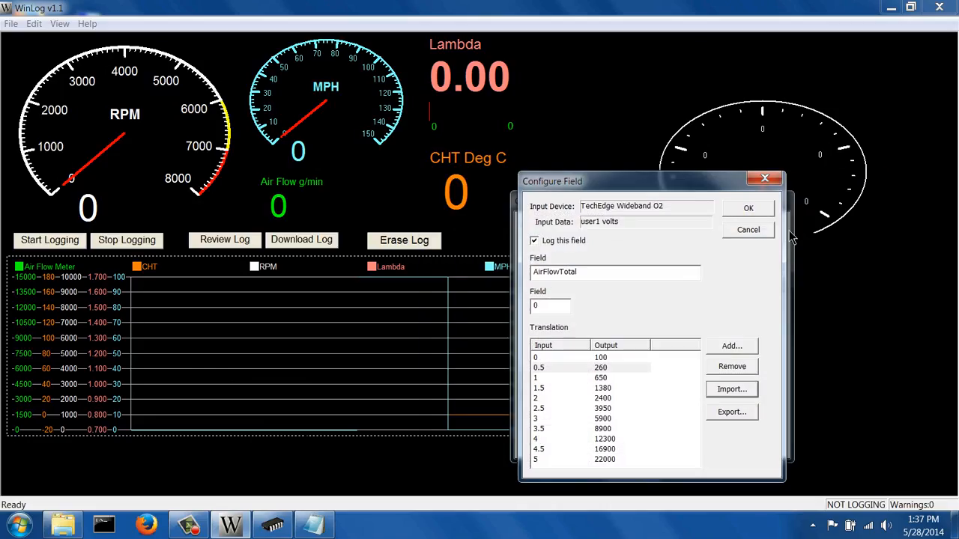
left_click(743, 235)
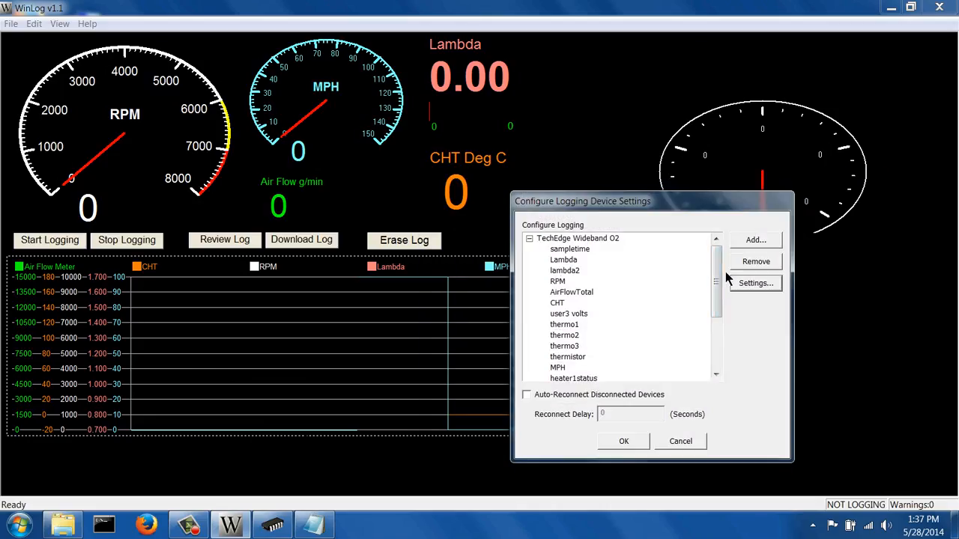
left_click(671, 443)
left_click(573, 294)
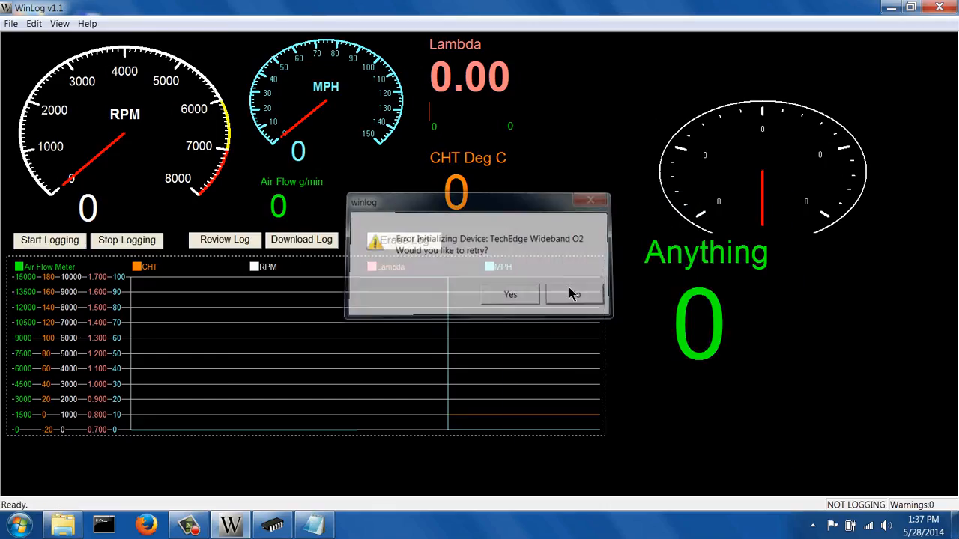
- Examine the CHT Deg C gauge's settings and the CHT field among its available data sources, leaving without changes
double_click(479, 193)
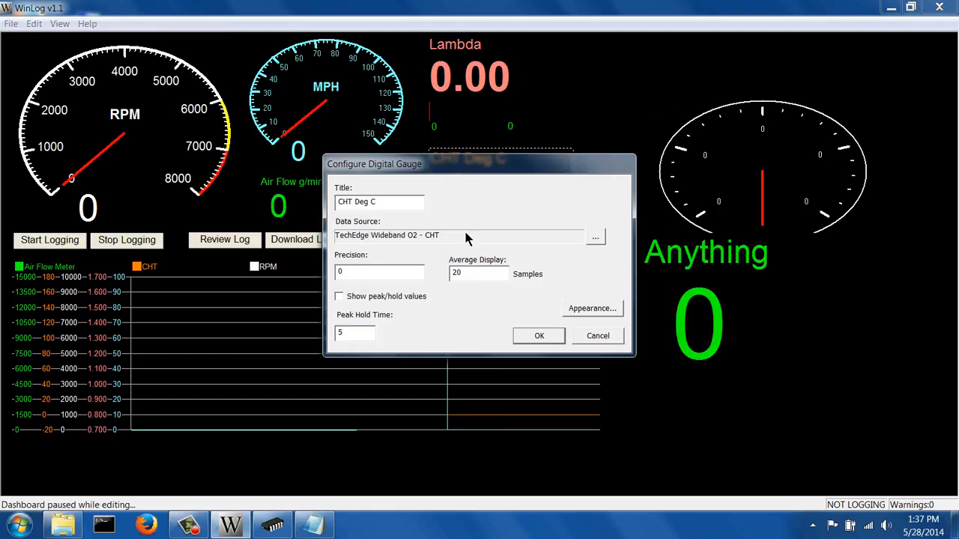
left_click(593, 239)
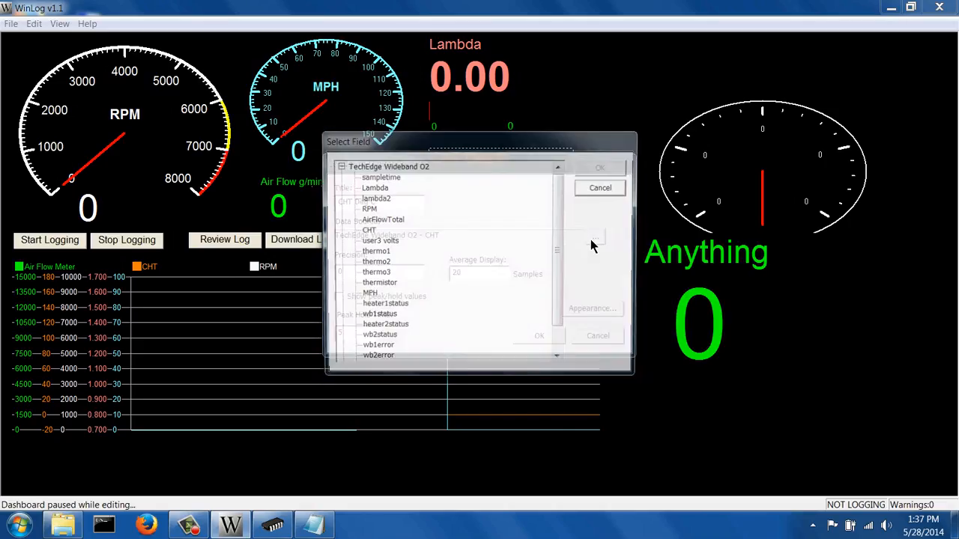
left_click(366, 230)
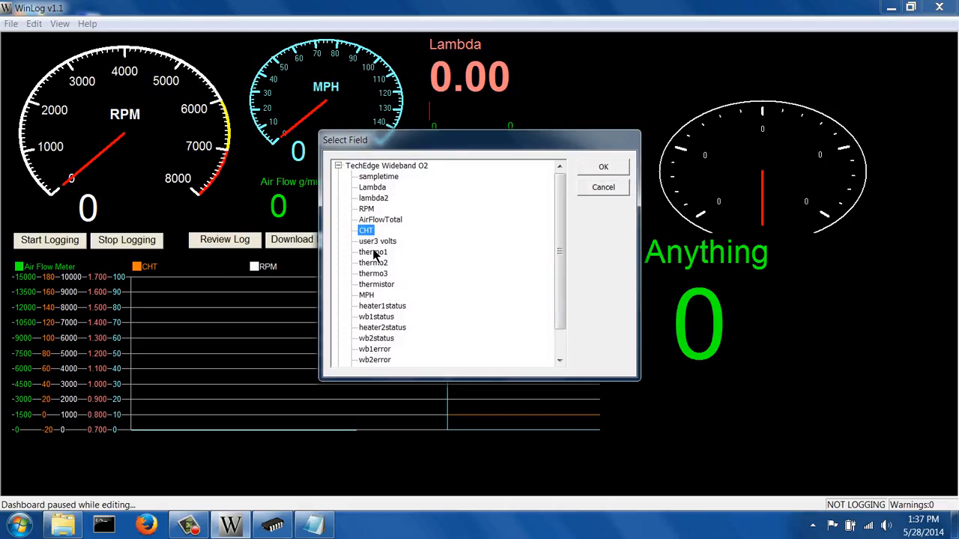
left_click(589, 192)
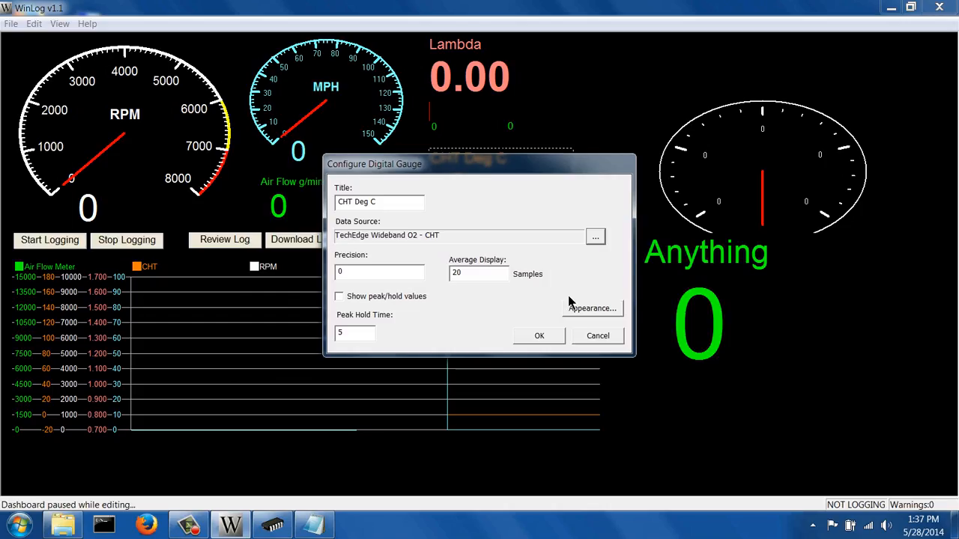
left_click(595, 337)
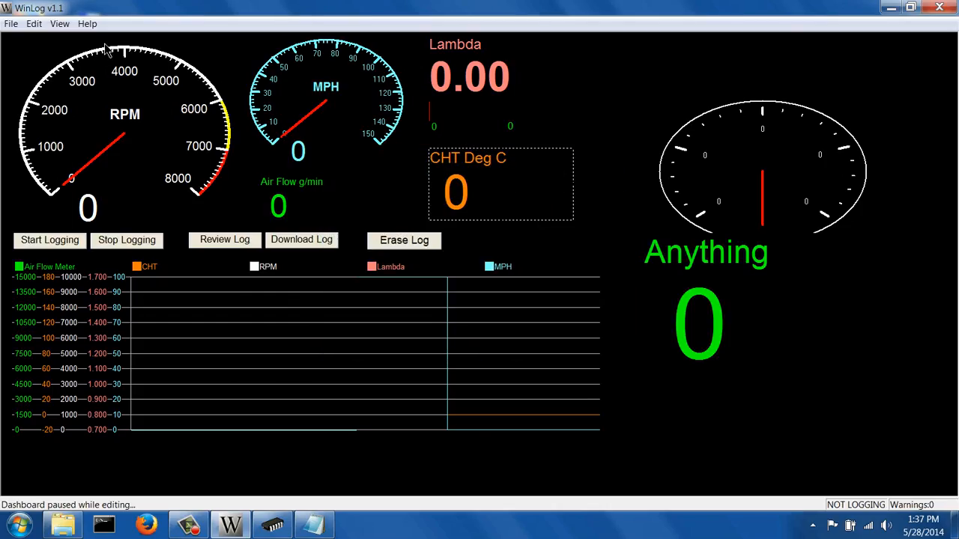
- Examine the CHT field's translation table in the TechEdge Wideband O2 device configuration, leave without changes, and decline the device retry
left_click(57, 25)
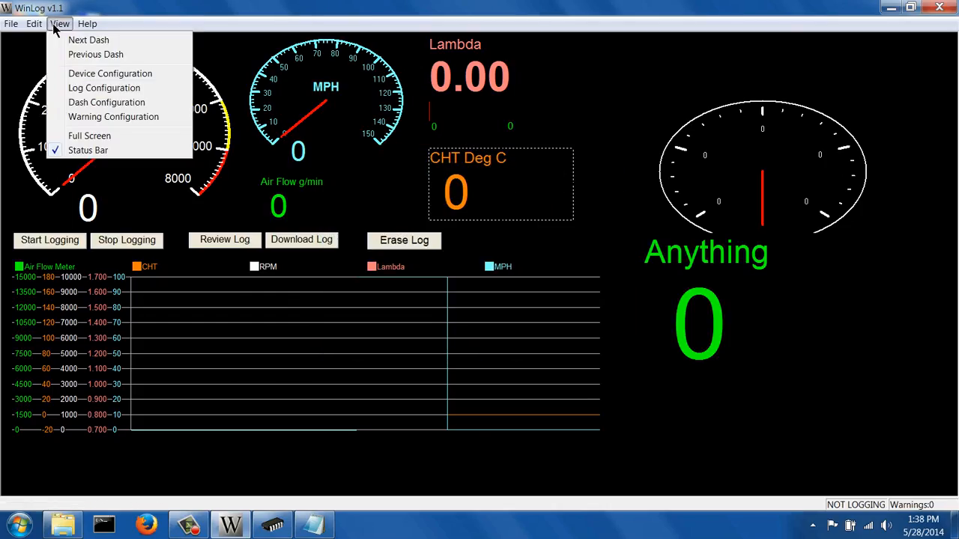
left_click(83, 75)
left_click(357, 168)
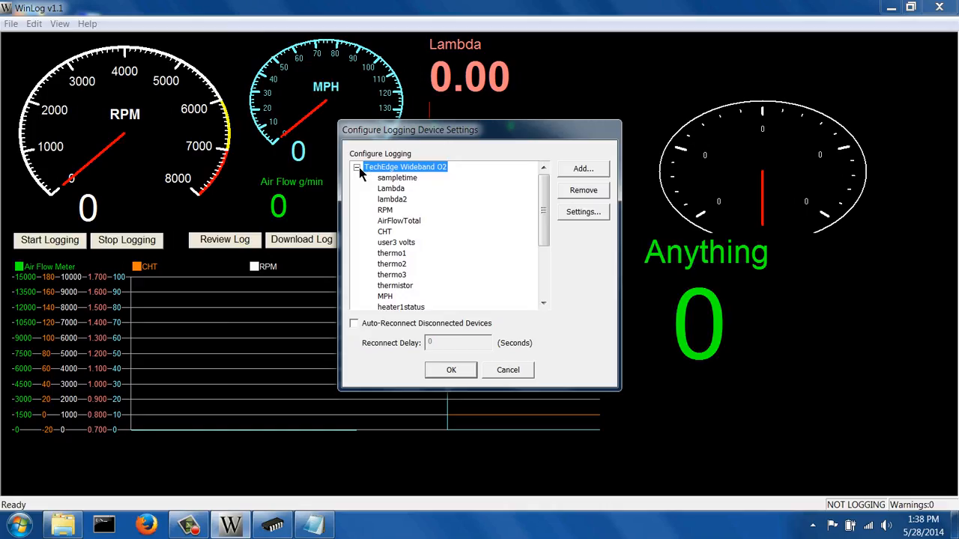
left_click(386, 233)
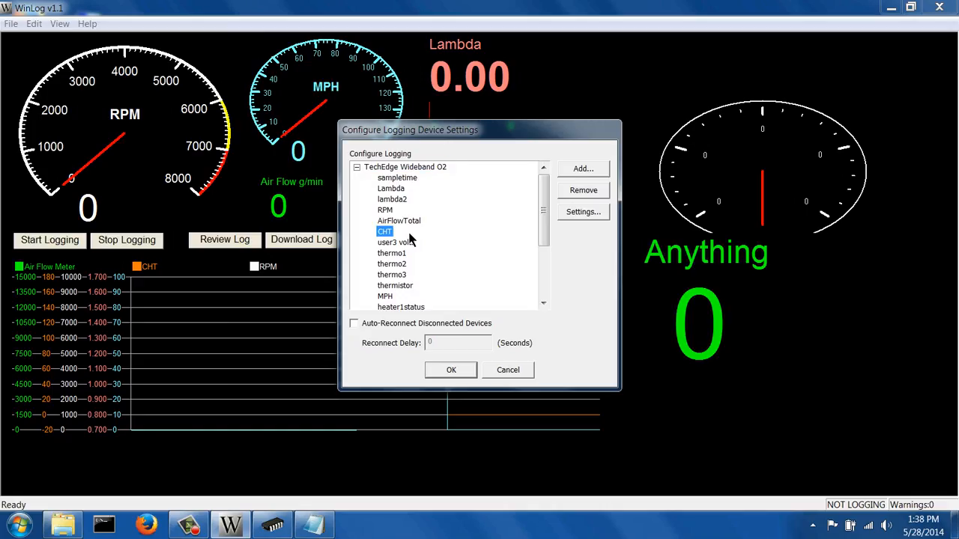
left_click(577, 215)
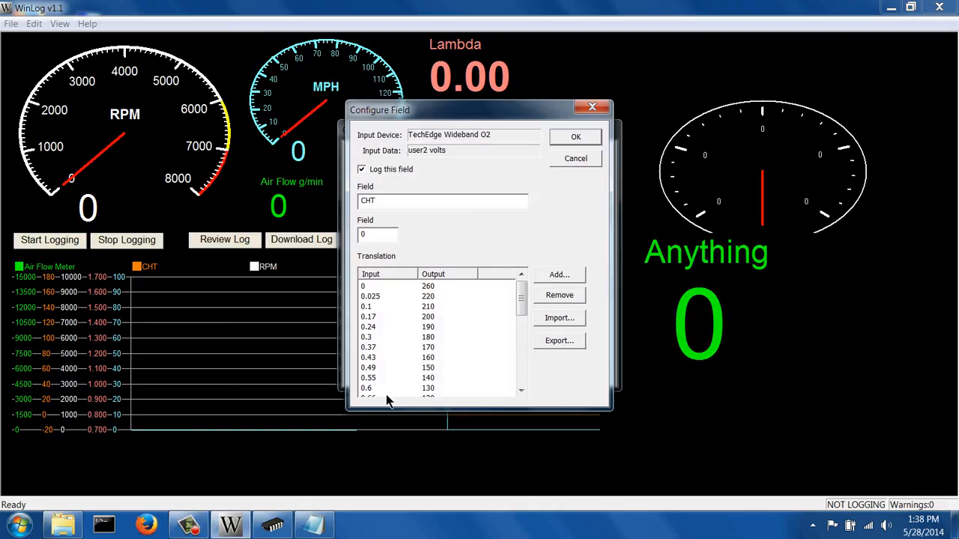
mouse_move(519, 290)
left_mouse_down()
mouse_move(529, 396)
mouse_move(526, 296)
left_mouse_up()
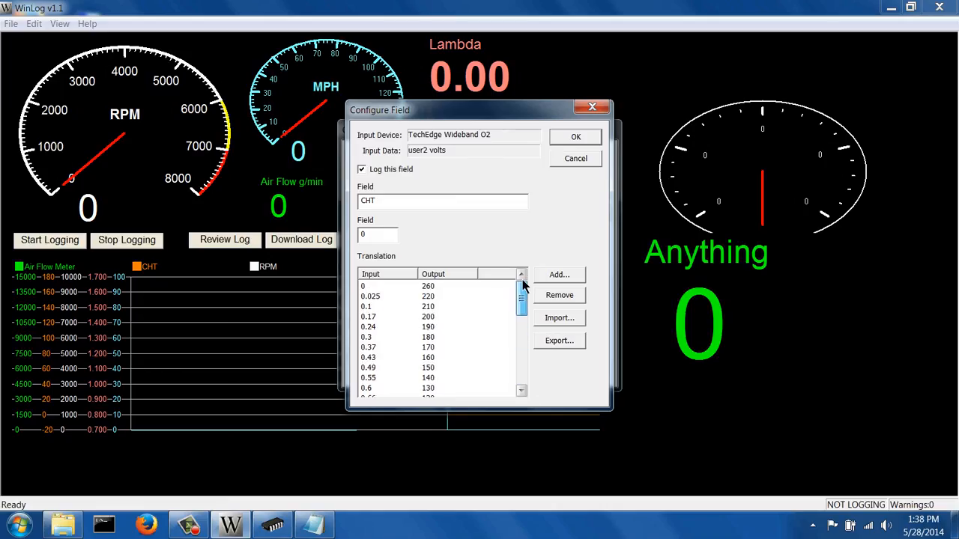
left_click(574, 160)
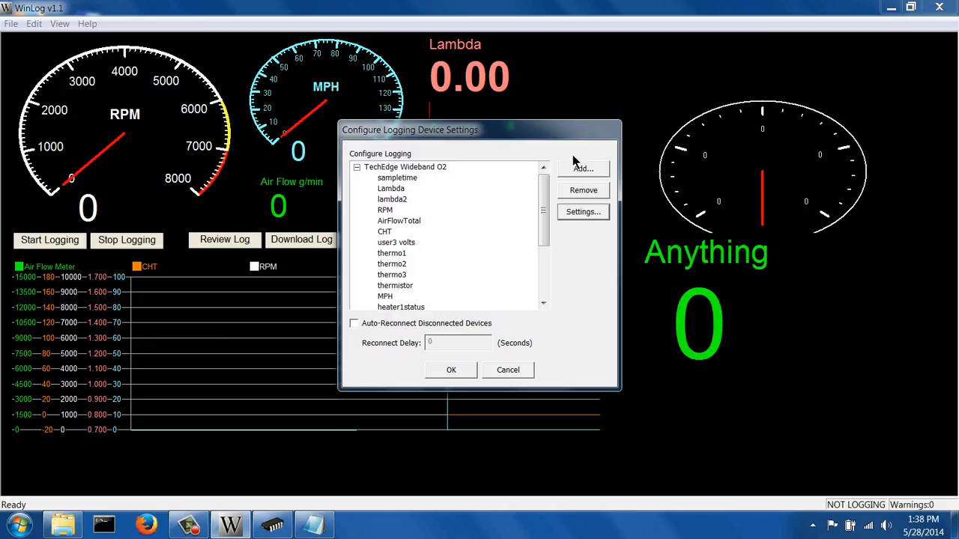
left_click(522, 368)
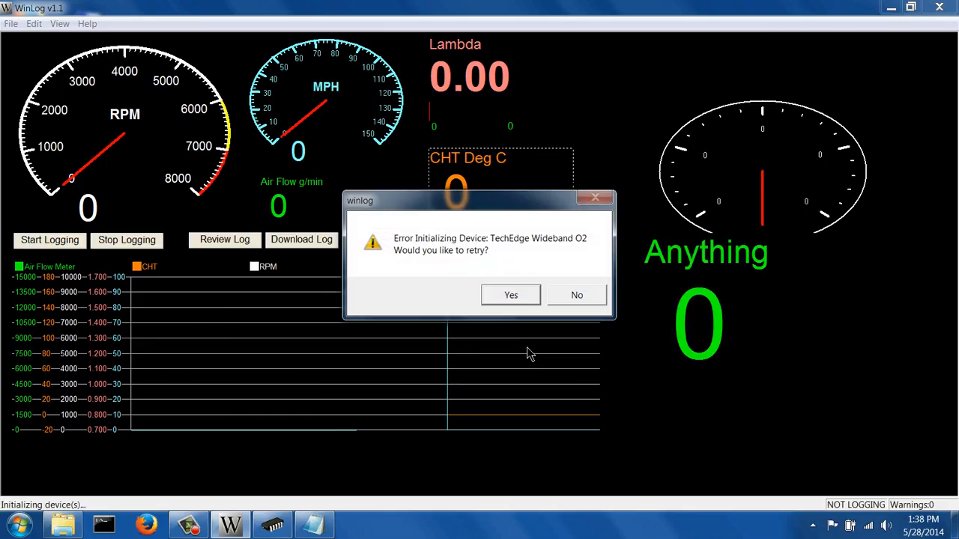
left_click(575, 297)
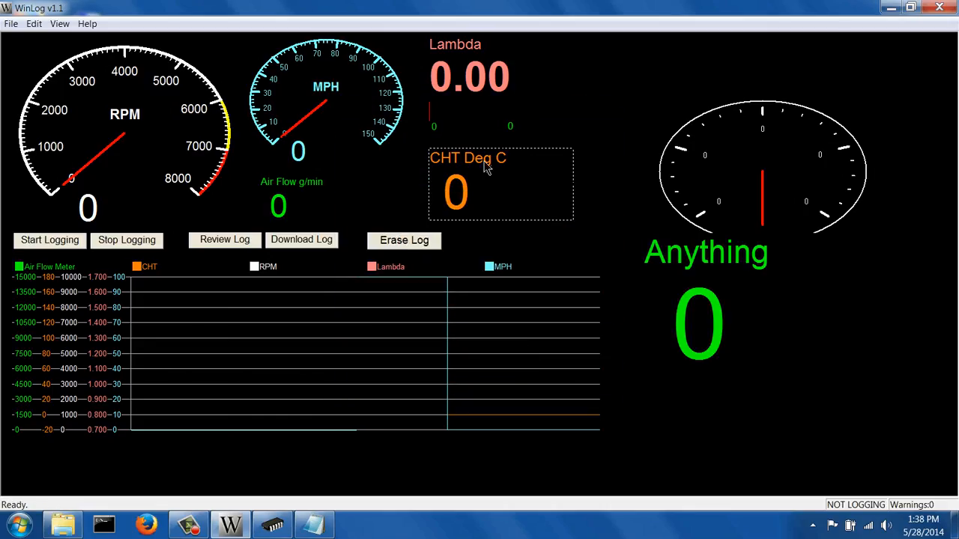
- Review the dashboard configuration, including the option for locking gauge positions, and leave it without changes
left_click(60, 24)
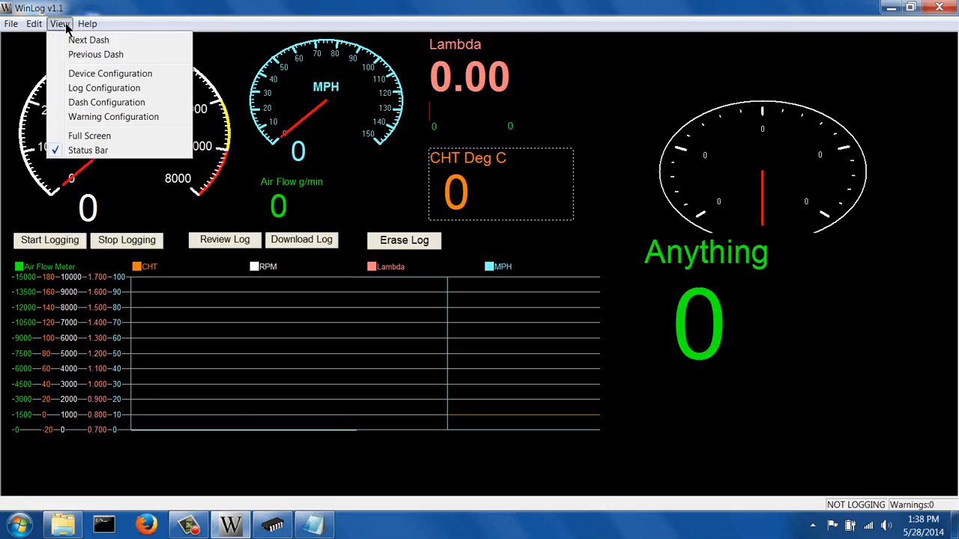
left_click(102, 102)
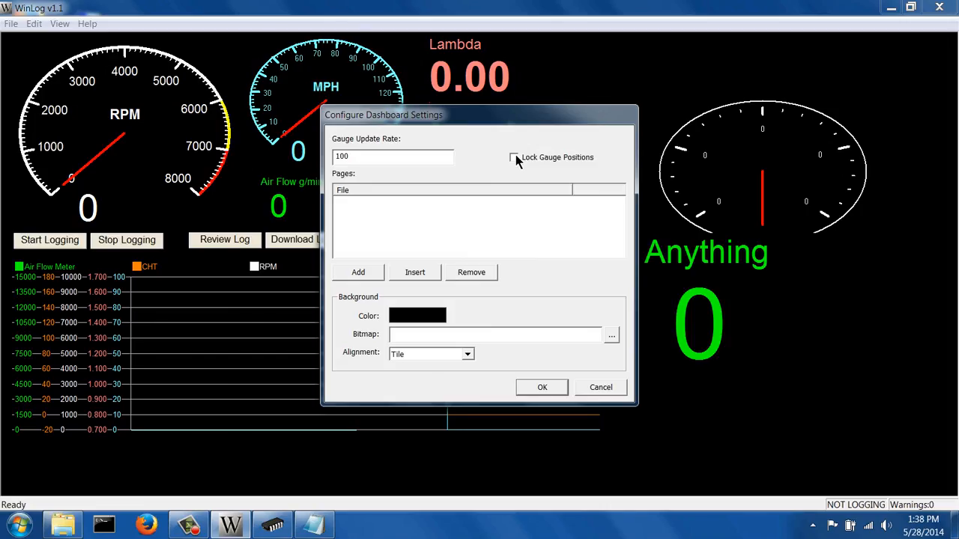
left_click(604, 387)
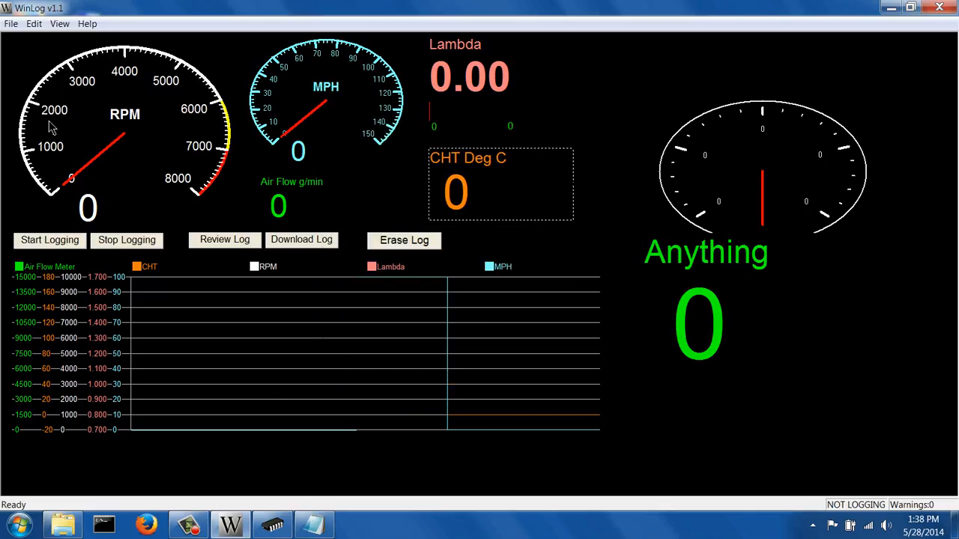
- Open the sals_TuneDashMetric02.dsh dashboard without saving the modified current one
left_click(15, 25)
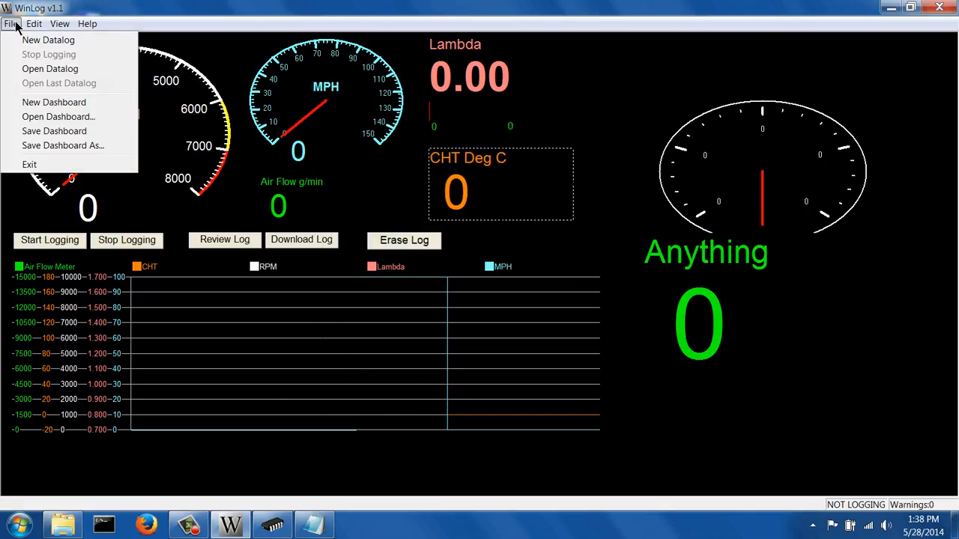
left_click(42, 117)
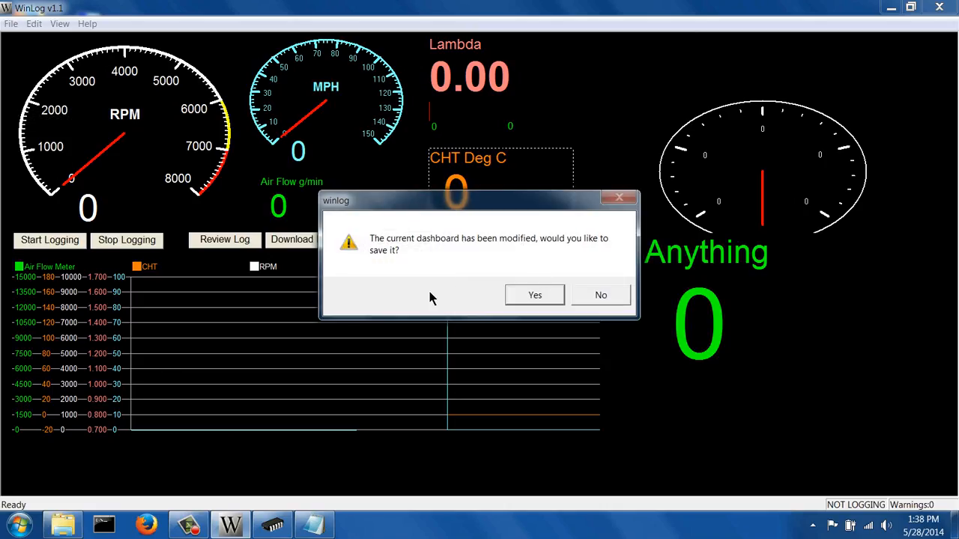
left_click(584, 301)
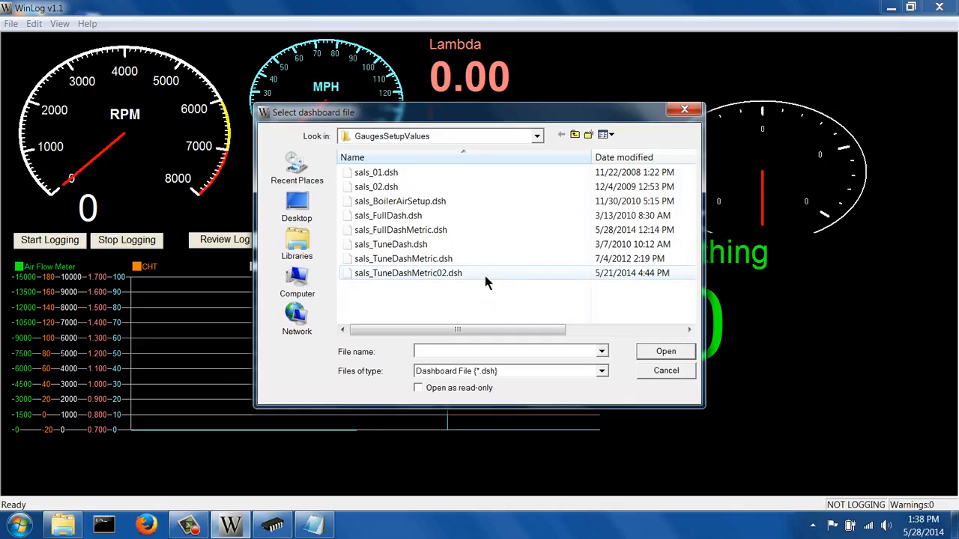
double_click(404, 273)
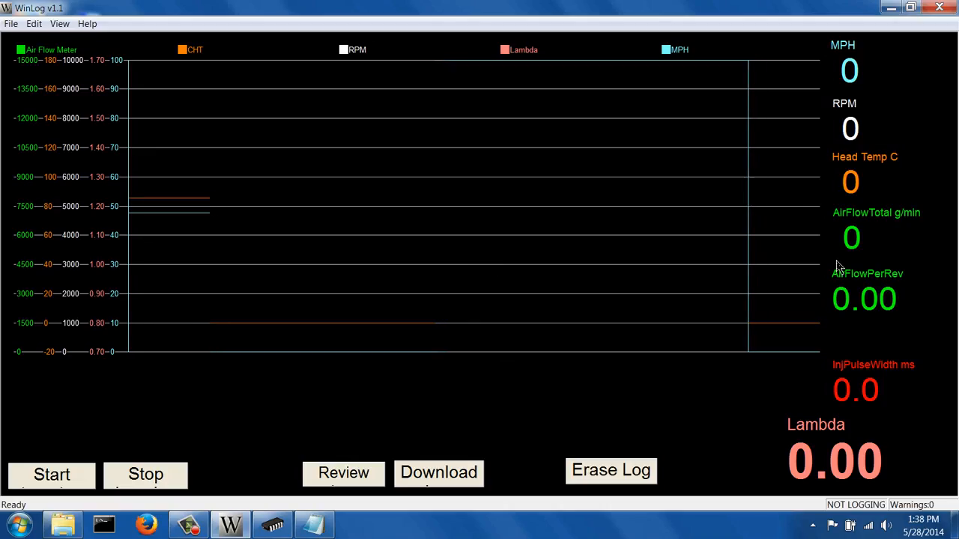
- Inspect the AirFlowTotal, AirFlowPerRev and RPM gauges on the tuning dashboard by selecting each in turn
left_click(872, 230)
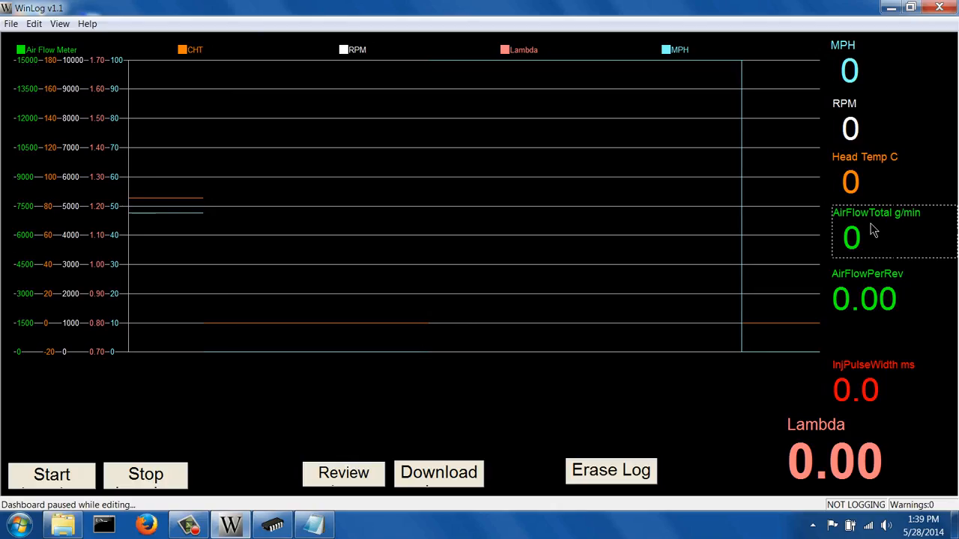
left_click(869, 299)
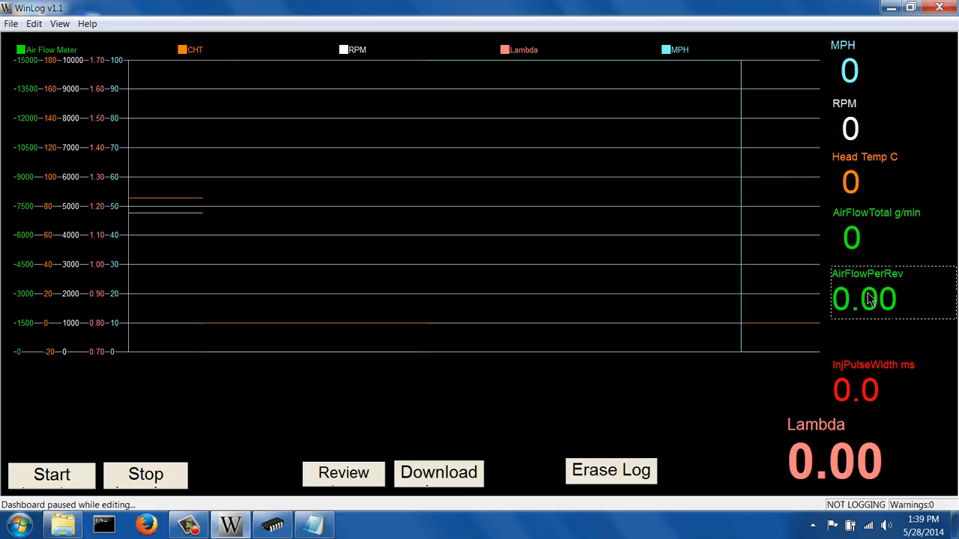
left_click(870, 245)
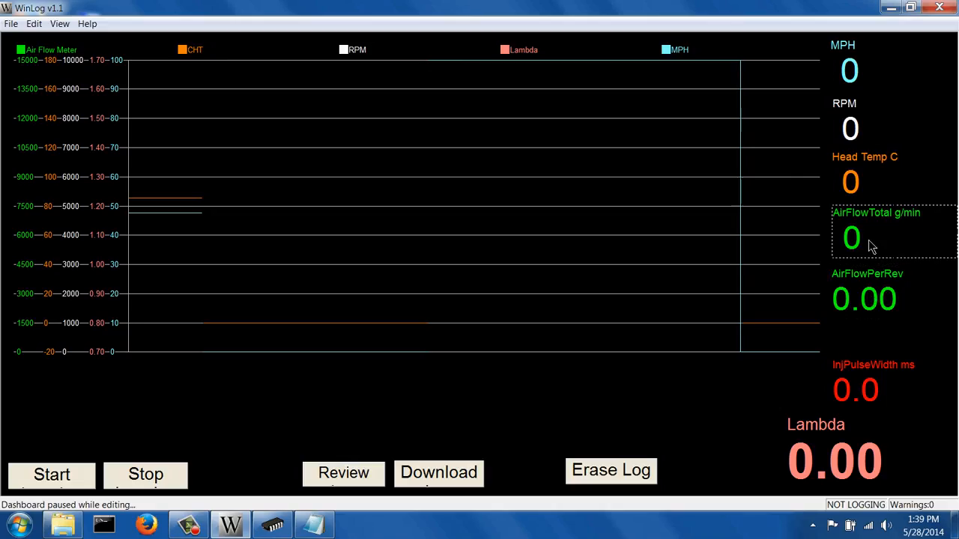
left_click(861, 124)
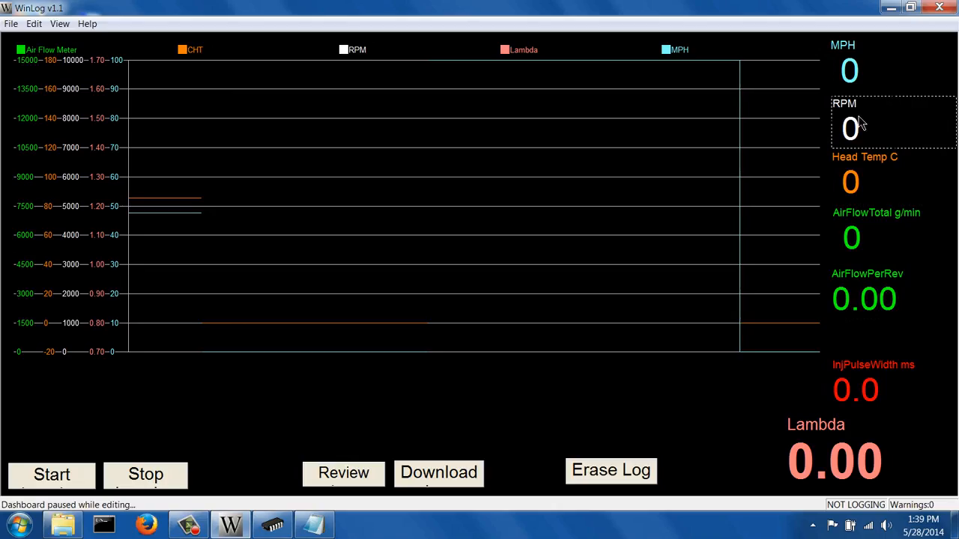
left_click(861, 217, "ctrl")
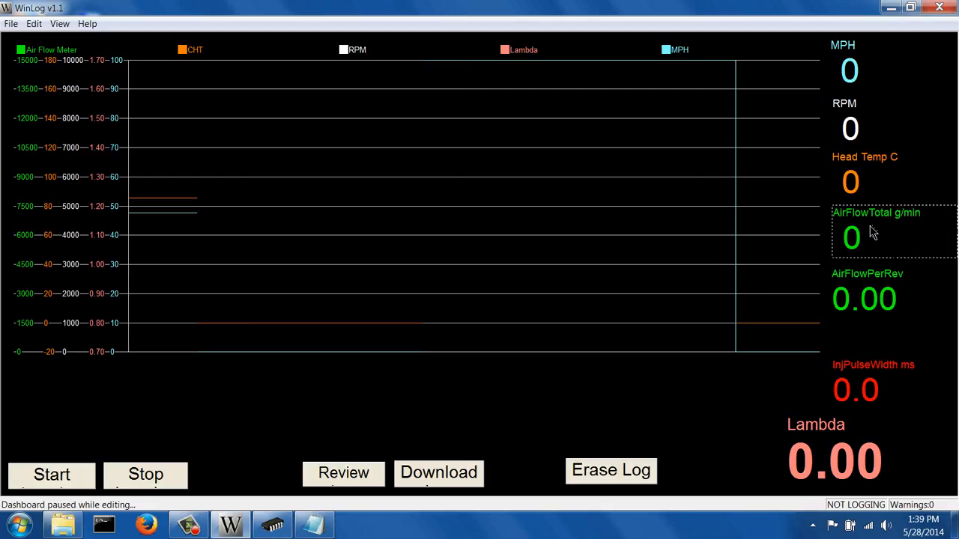
left_click(852, 129)
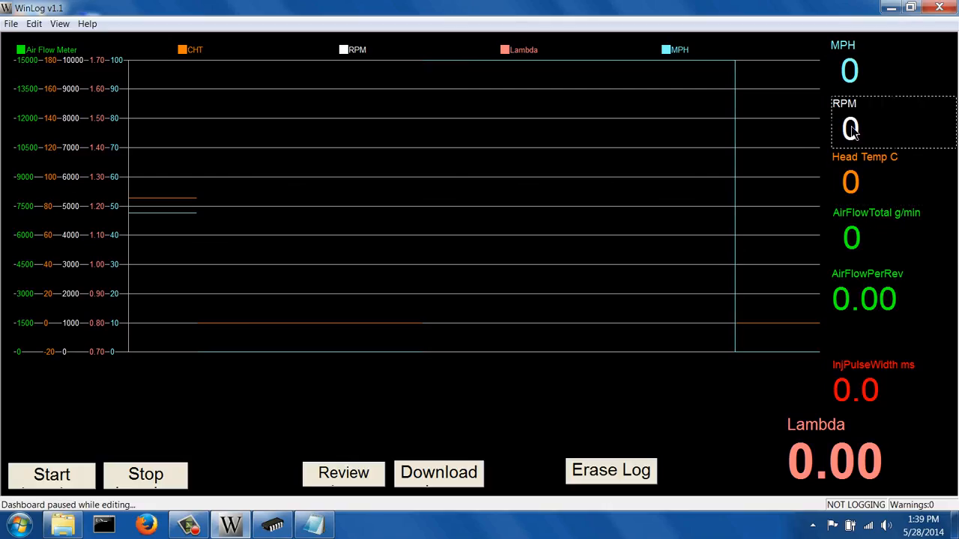
- Select the AirFlowPerRev gauge, open the logging device configuration, and expand the Winlog Virtual Driver to view its fields
left_click(859, 302)
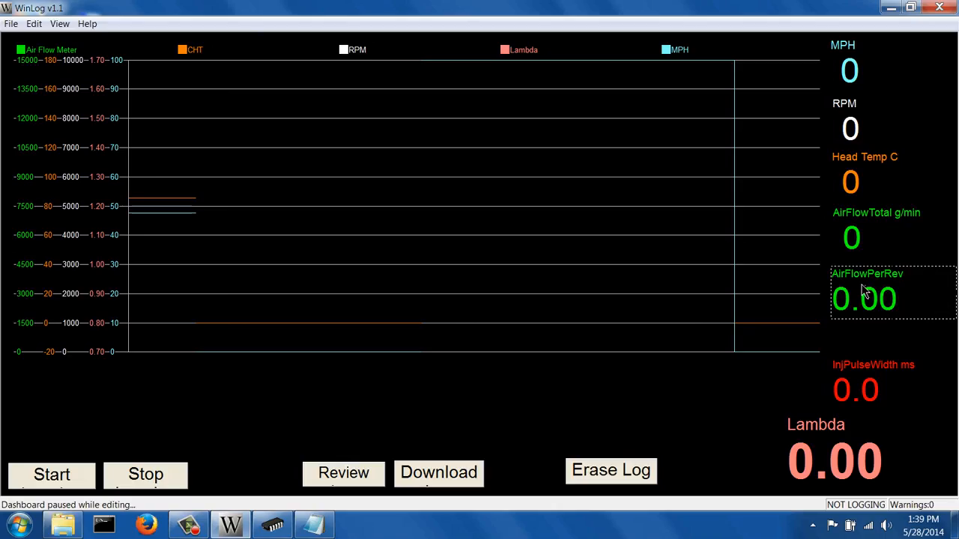
left_click(60, 25)
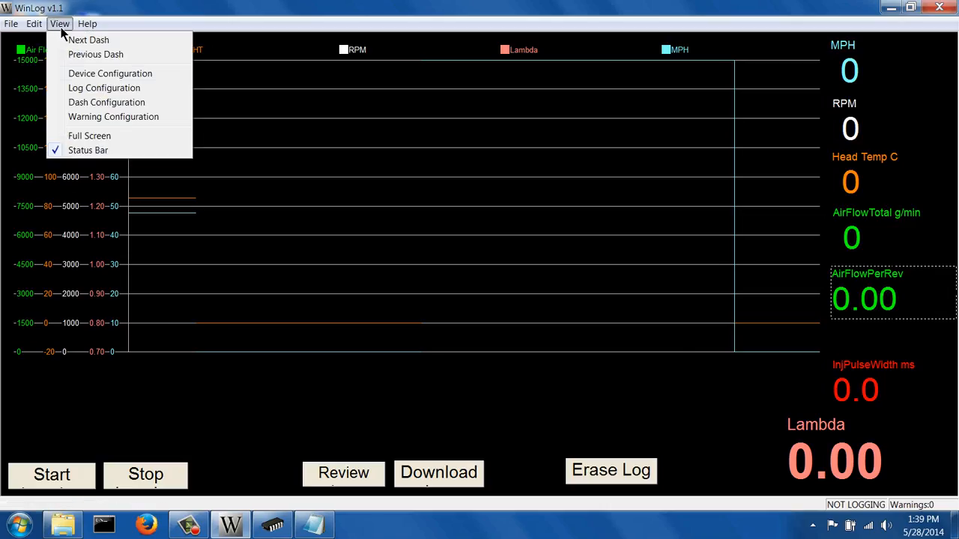
left_click(87, 76)
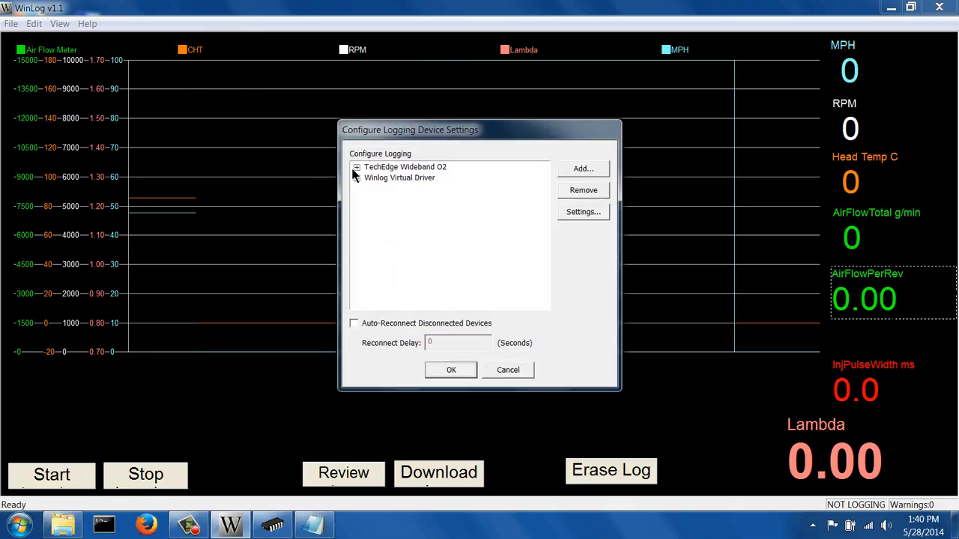
left_click(357, 168)
left_click(357, 167)
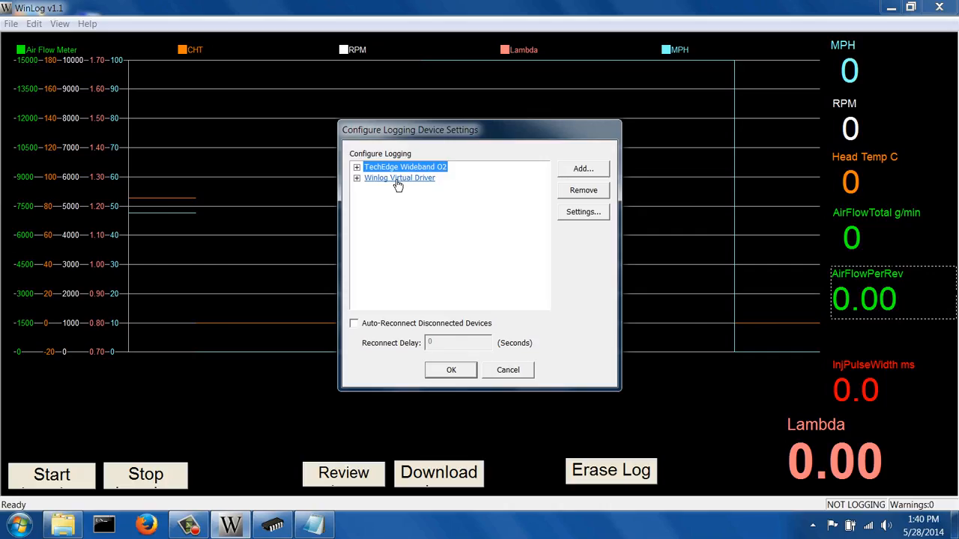
left_click(356, 178)
left_click(384, 180)
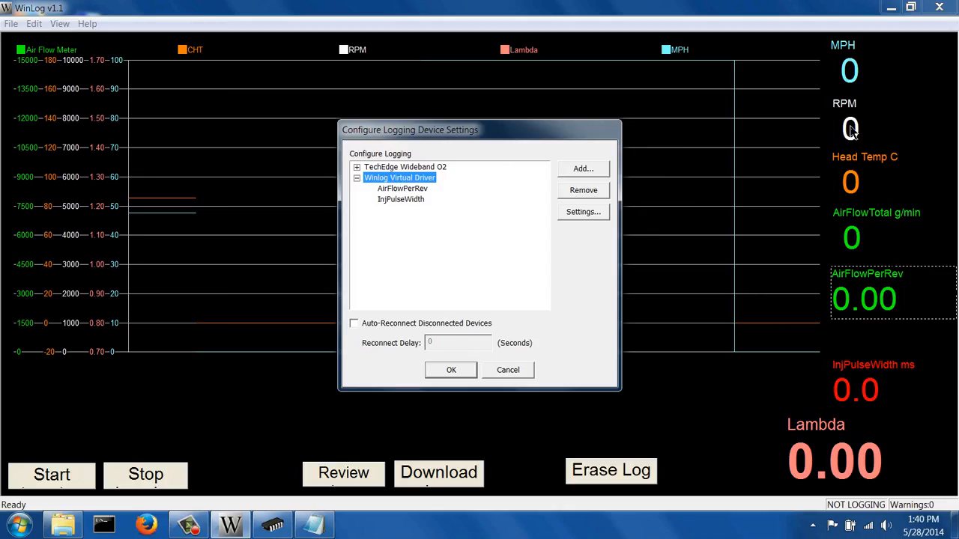
- Review the AirFlowTotal and RPM fields of TechEdge Wideband O2 and the AirFlowPerRev field of the Winlog Virtual Driver
left_click(356, 167)
left_click(396, 223)
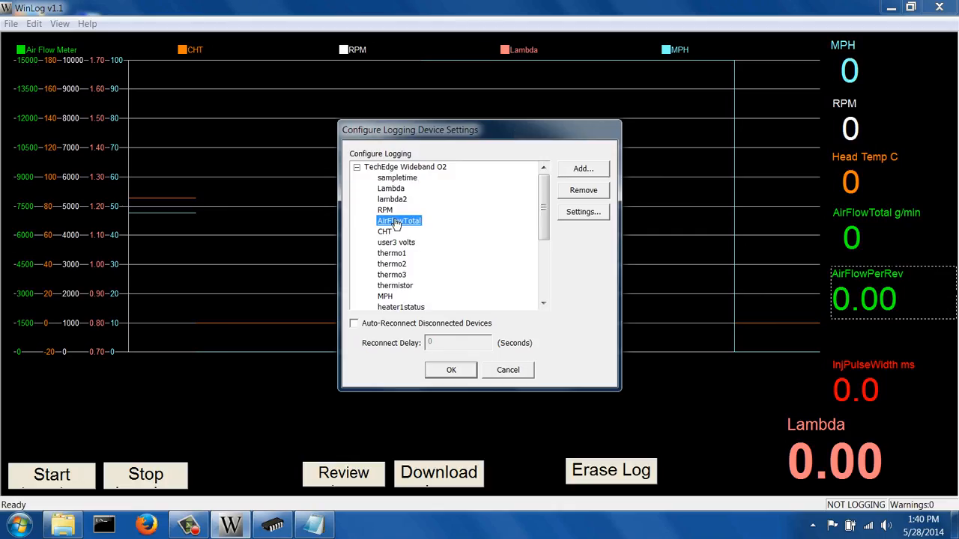
left_click(384, 210)
left_click(358, 168)
left_click(395, 189)
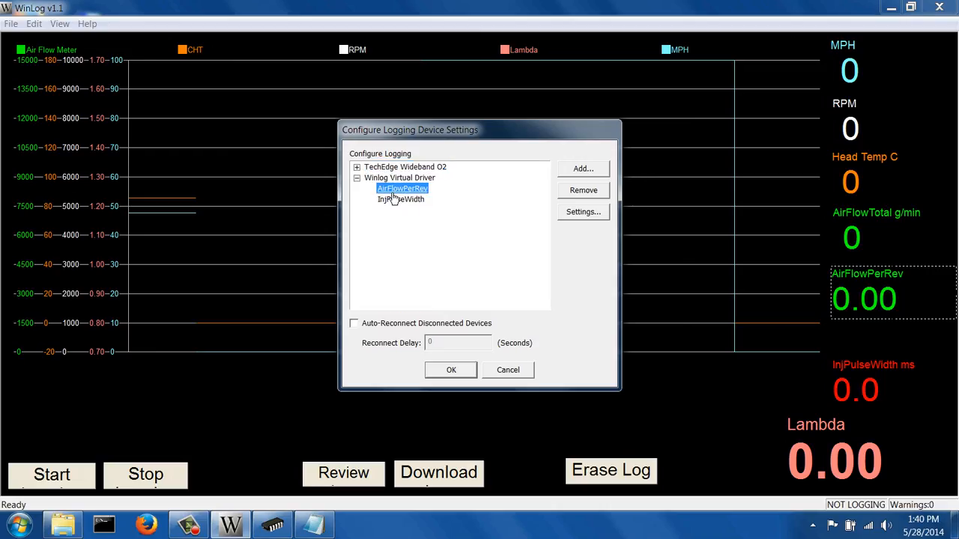
left_click(394, 178)
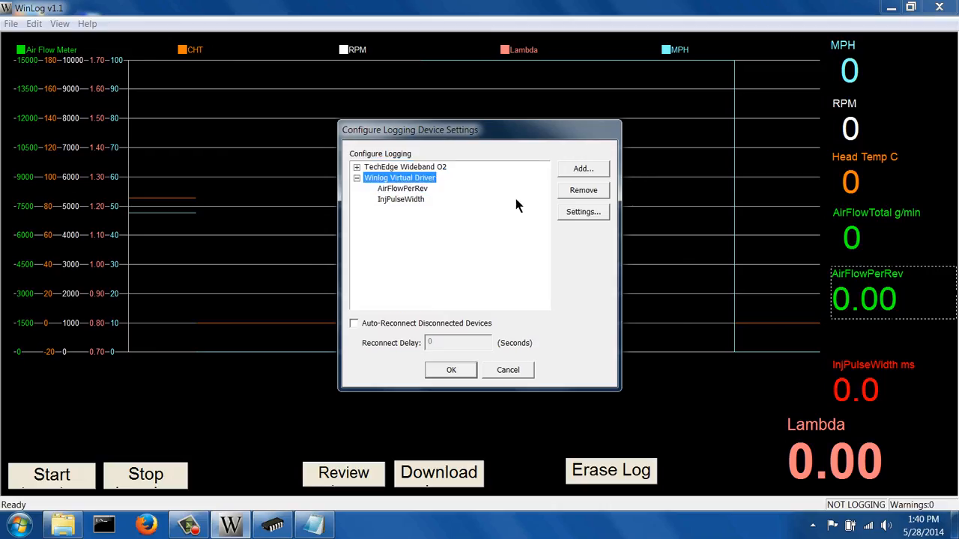
- Examine the AirFlowPerRev field's formula and the list of available variables in the Winlog Virtual Driver settings, leaving the field unchanged
left_click(578, 215)
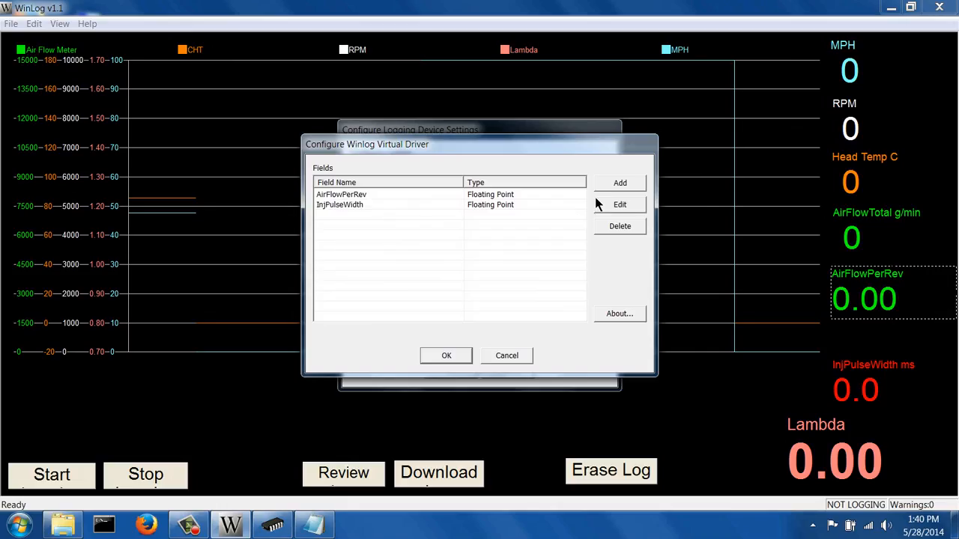
left_click(368, 195)
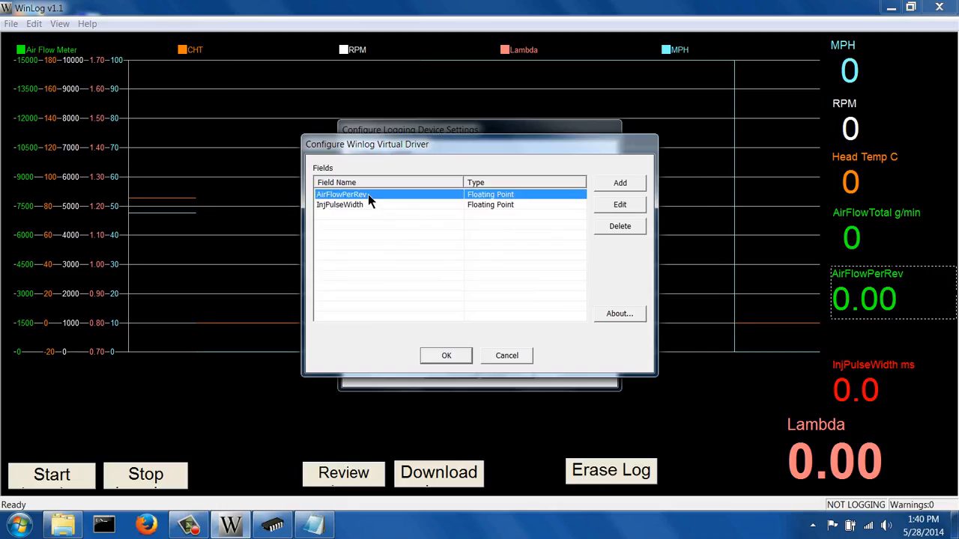
left_click(613, 206)
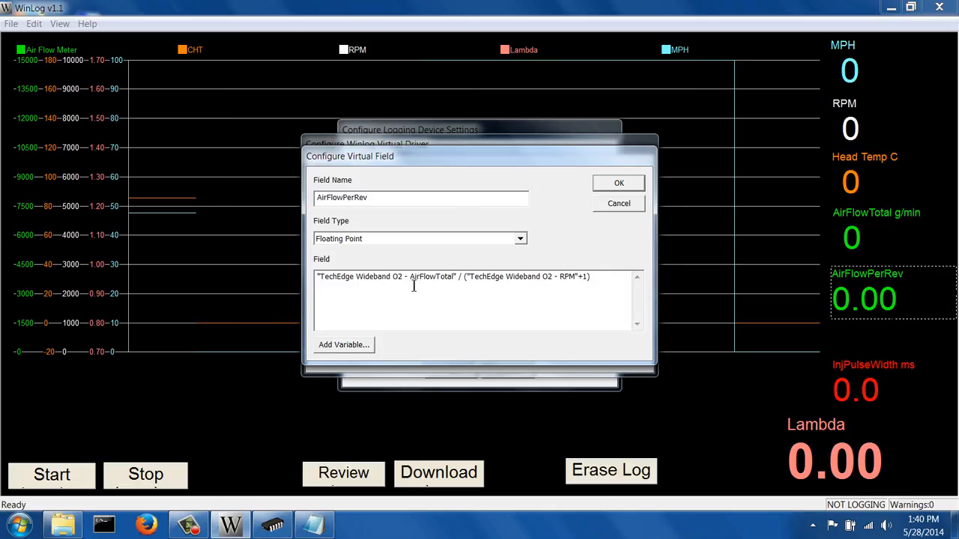
left_click(341, 344)
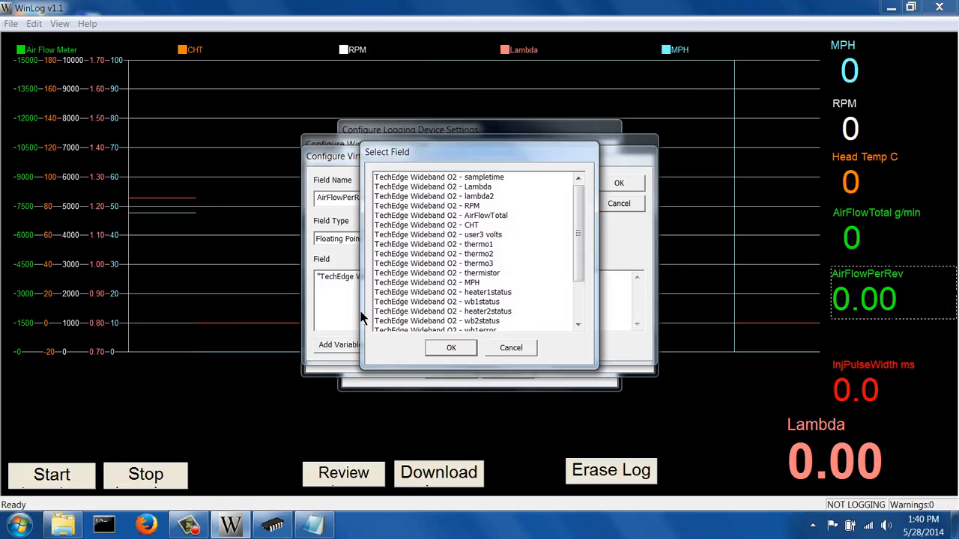
left_click(466, 216)
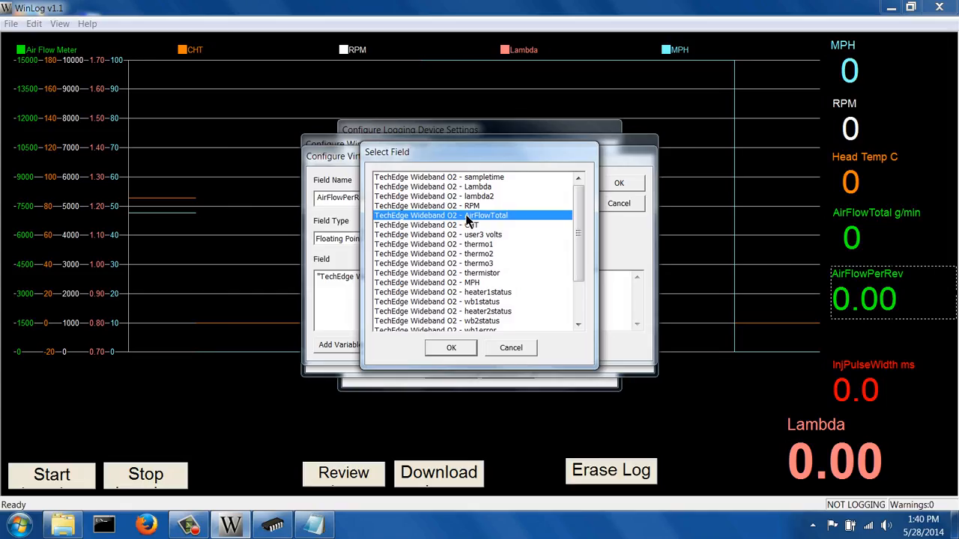
left_click(511, 349)
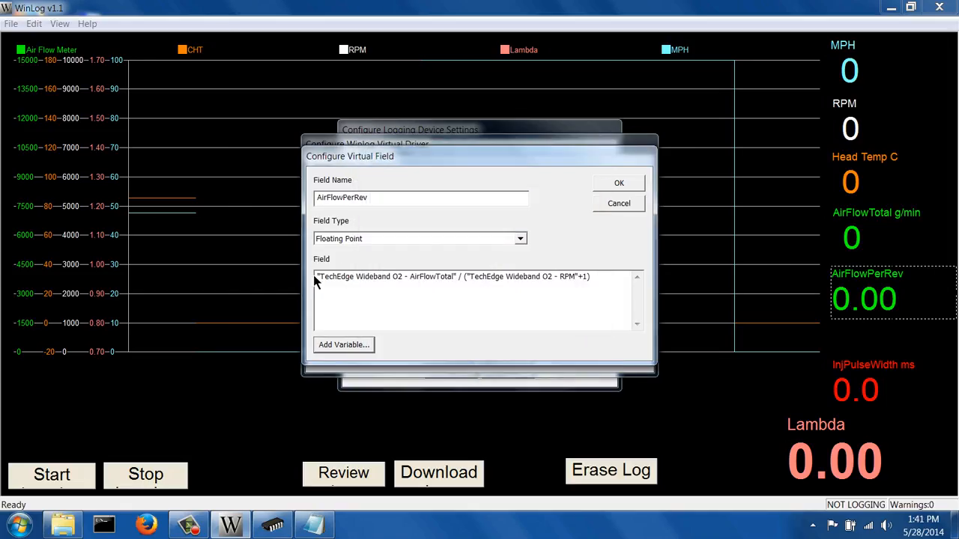
left_click_drag(315, 277, 456, 276)
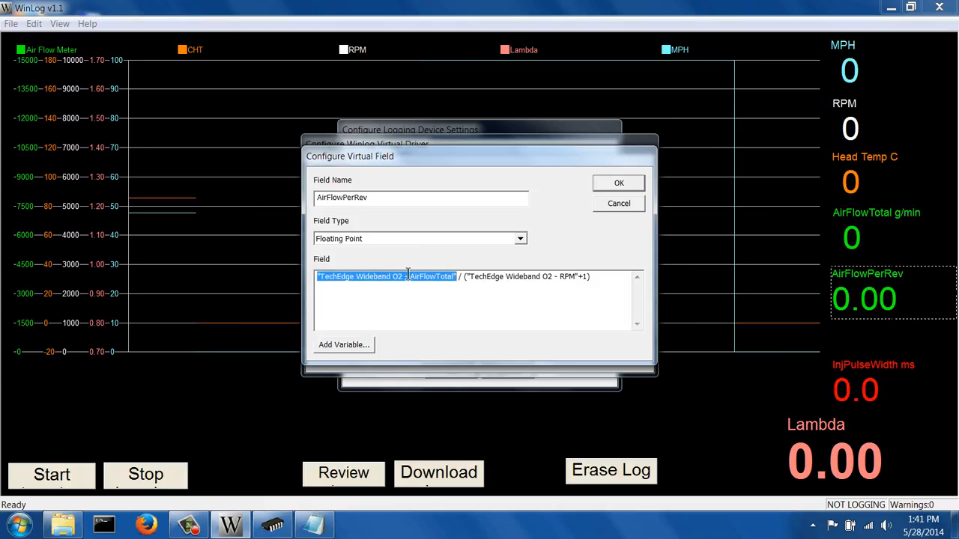
left_click(460, 278)
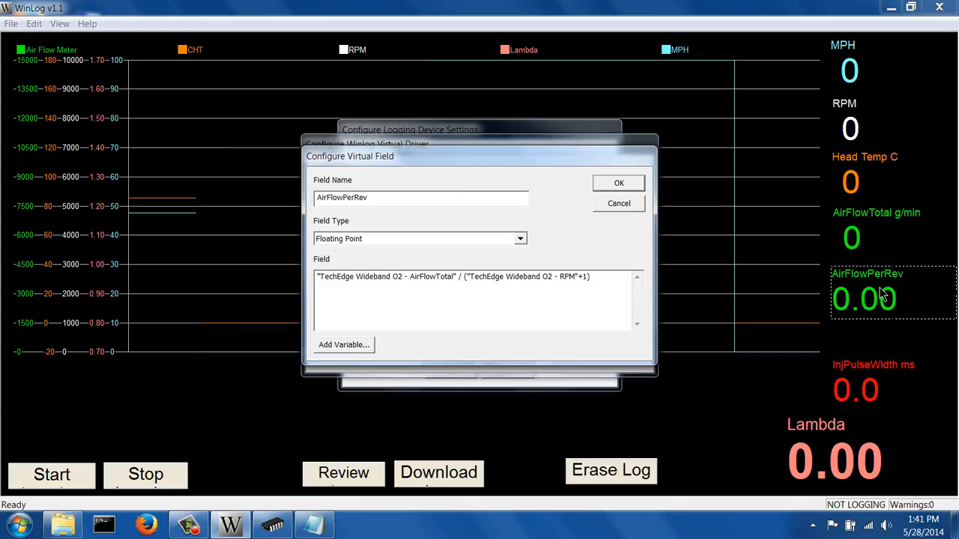
left_click(626, 207)
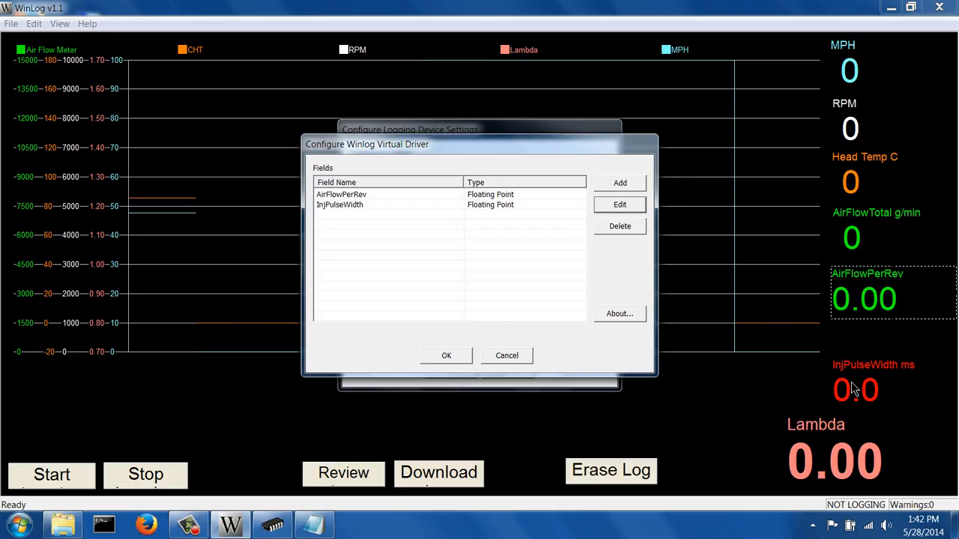
- Examine the InjPulseWidth virtual field's formula, including its AirFlowPerRev variable and last divisor, and leave the field without changes
left_click(356, 209)
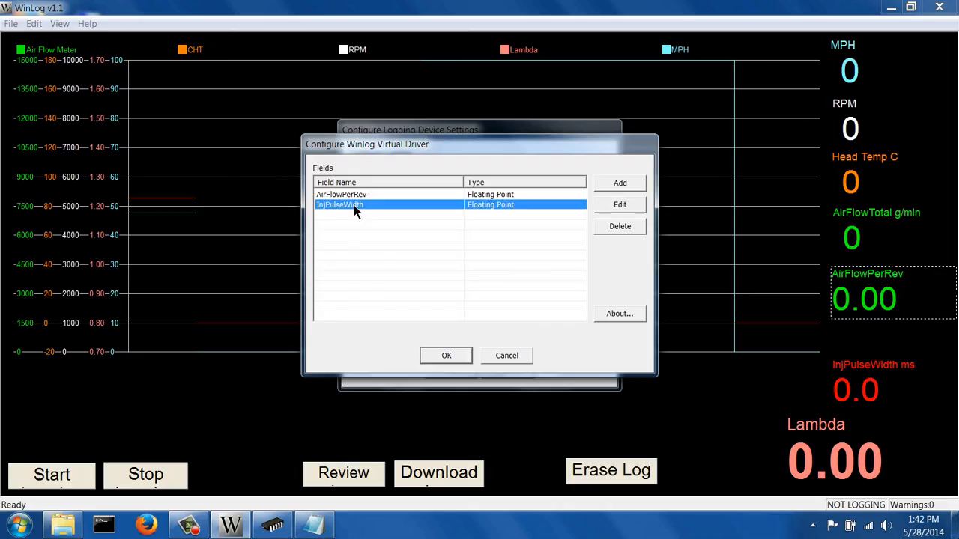
left_click(616, 207)
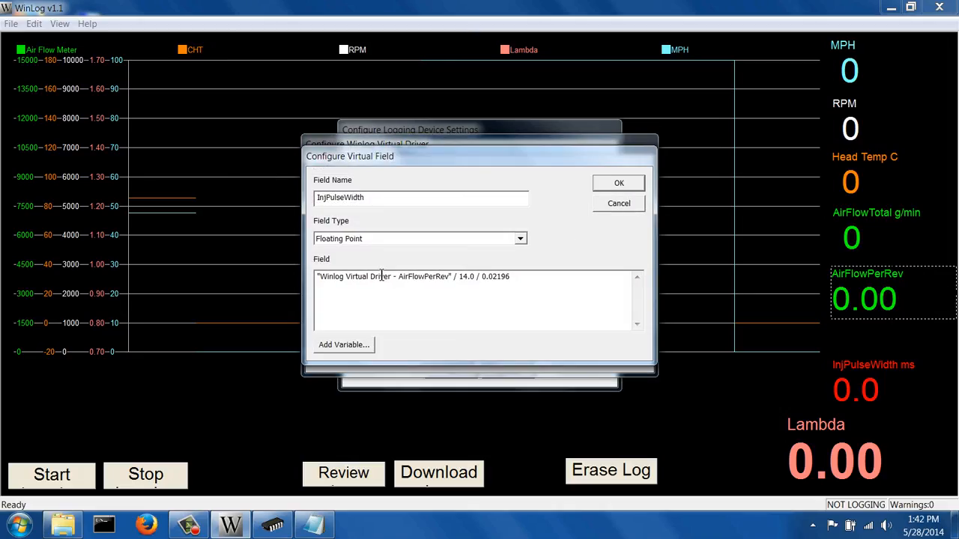
left_click_drag(452, 277, 315, 272)
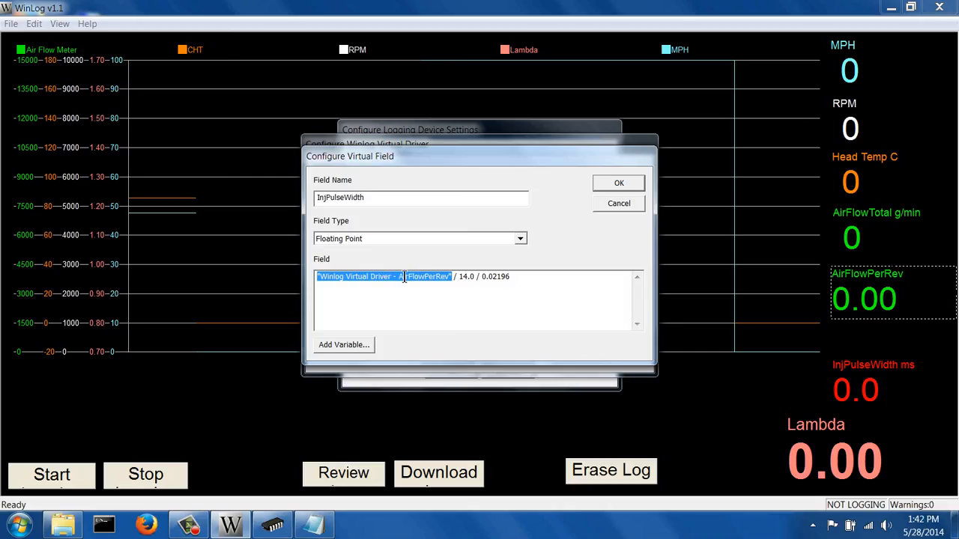
left_click(495, 272)
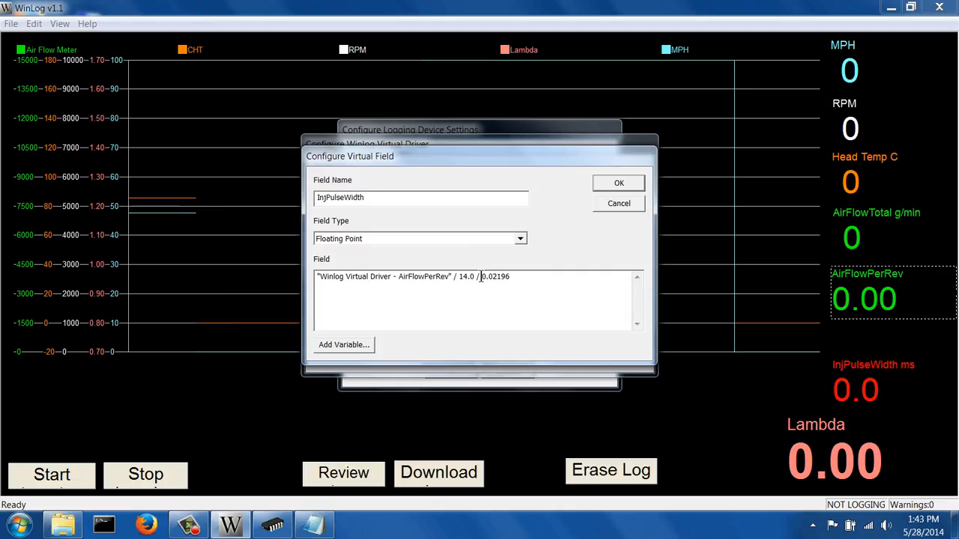
left_click_drag(481, 276, 528, 281)
left_click(624, 208)
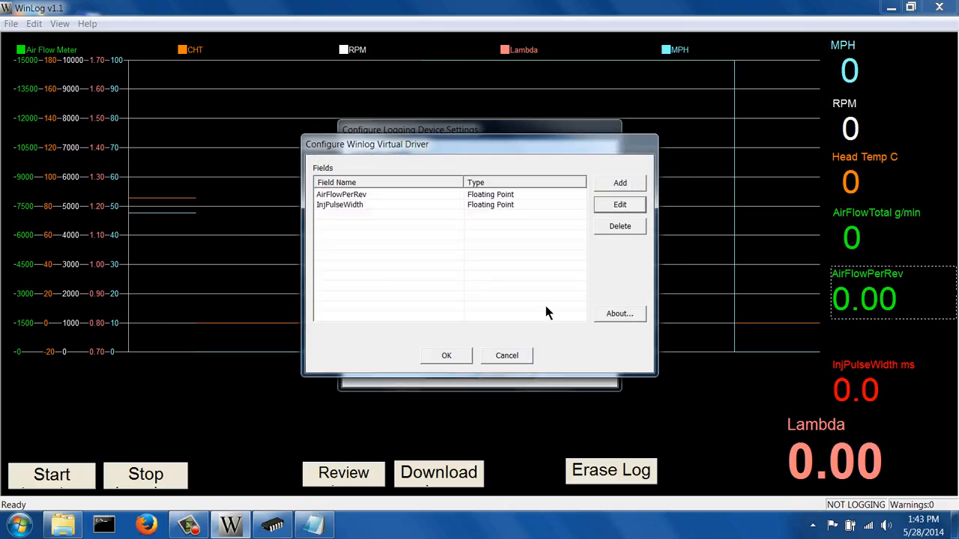
- Leave the virtual driver and logging device configuration without changes, and decline the device retry
left_click(522, 355)
left_click(512, 368)
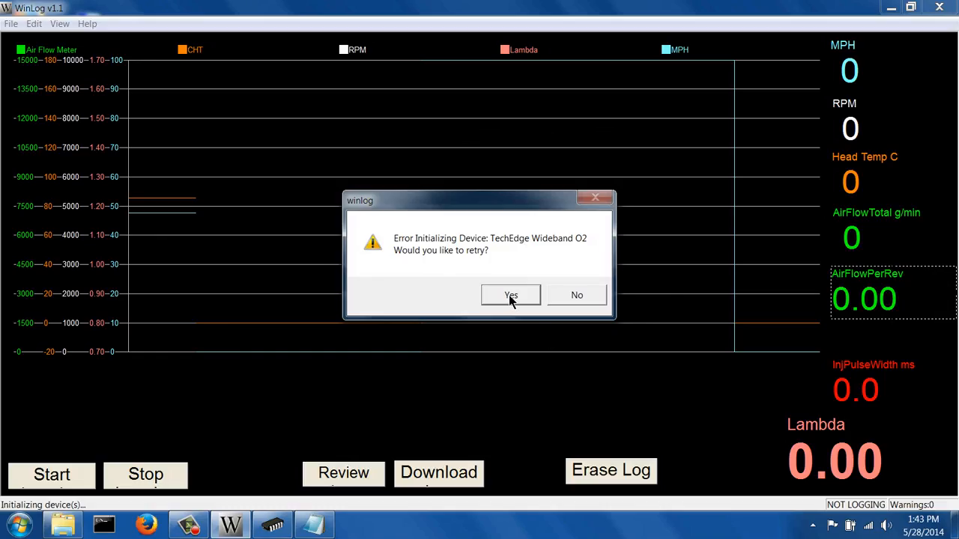
left_click(556, 299)
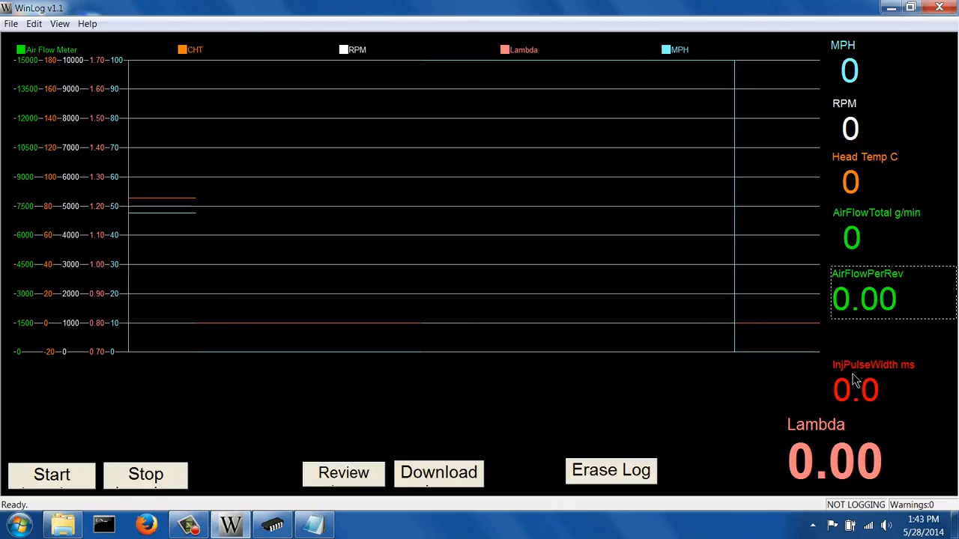
- Inspect the InjPulseWidth gauge, the log graph and the AirFlowPerRev gauge on the dashboard by selecting each in turn
left_click(855, 381)
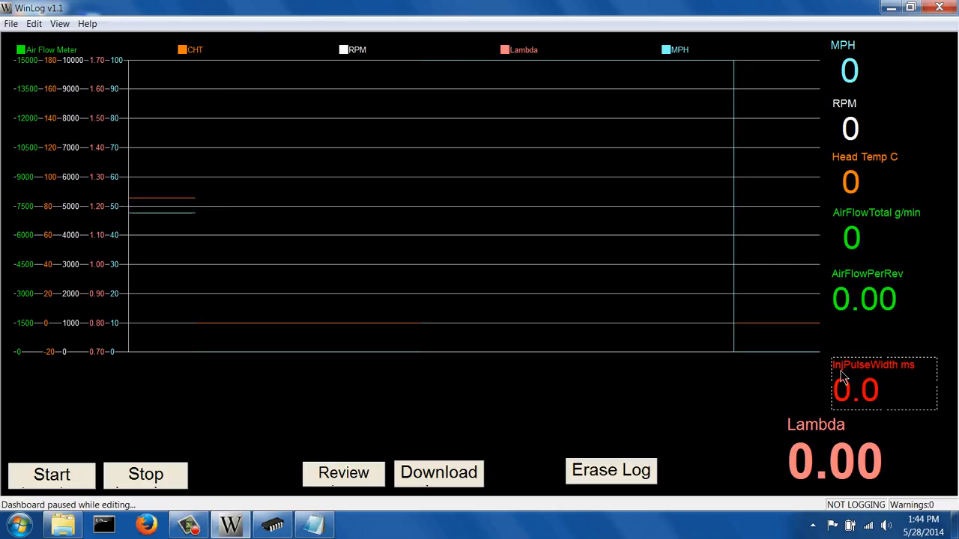
left_click(10, 23)
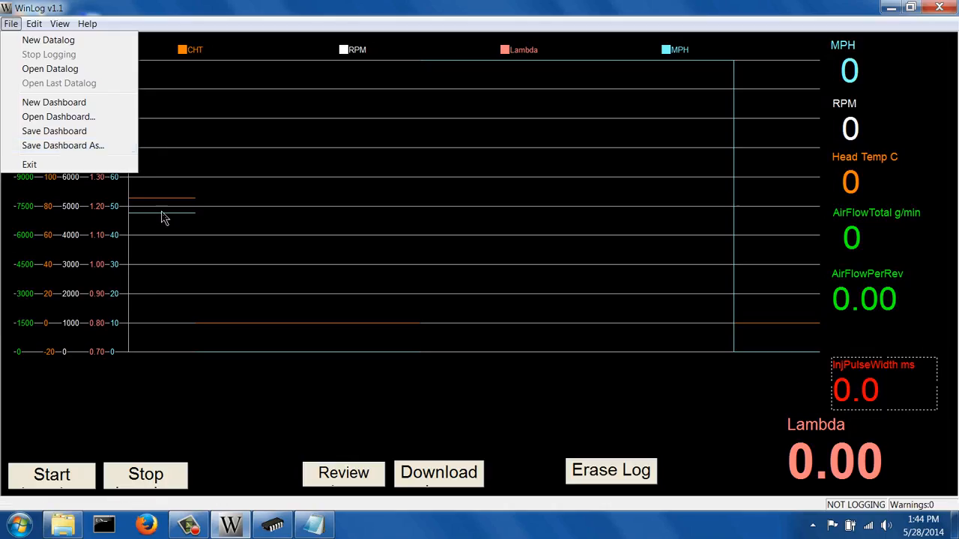
left_click(370, 260)
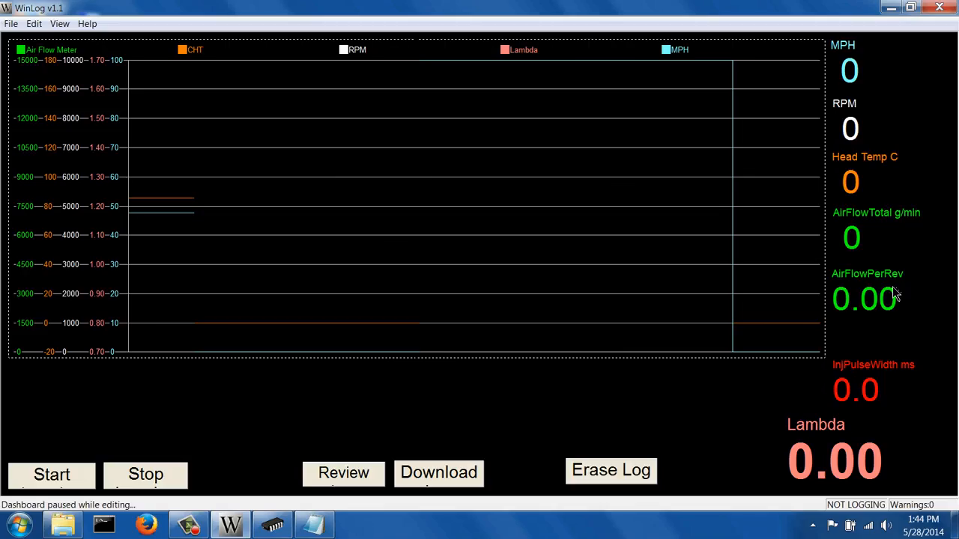
left_click(880, 316)
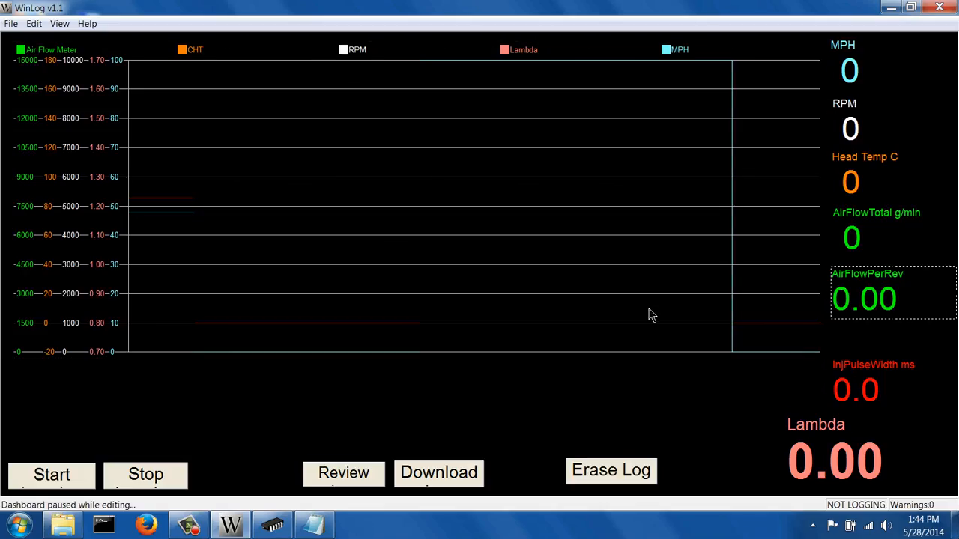